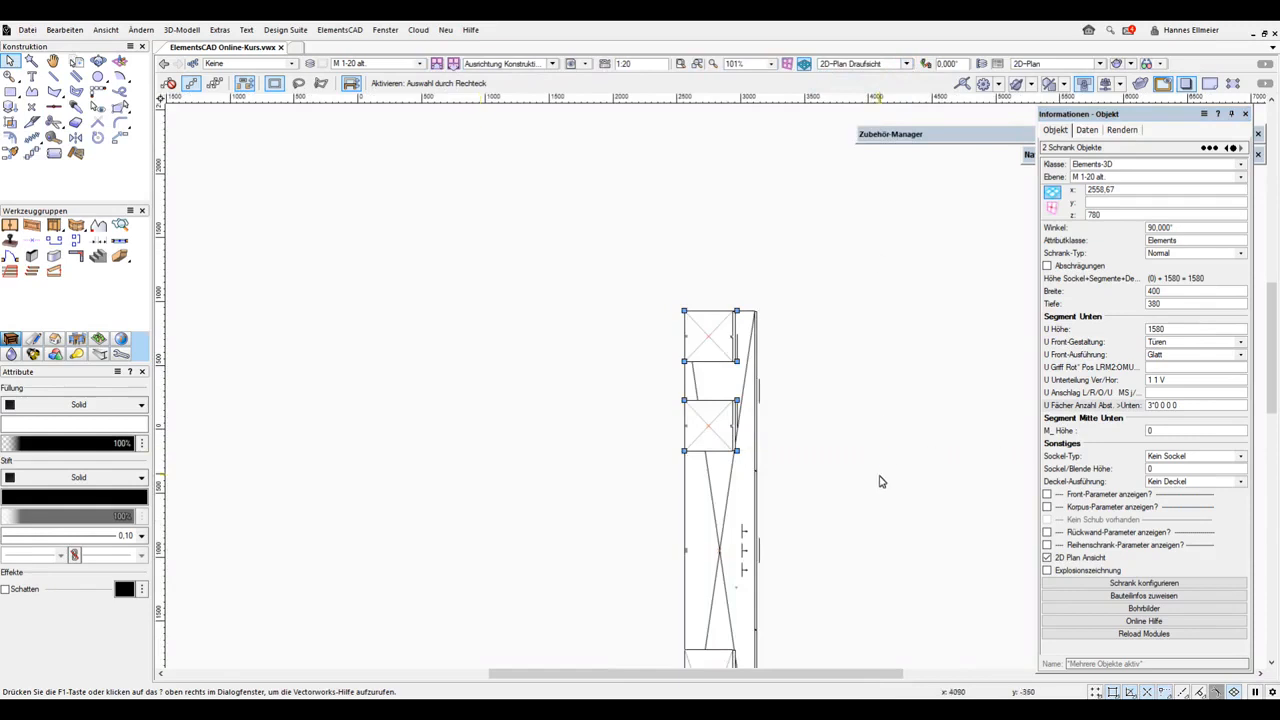
# Step: Place a camera in front of the cabinet row in the plan, looking horizontally at 180° towards the cabinet fronts
pyautogui.click(78, 355)
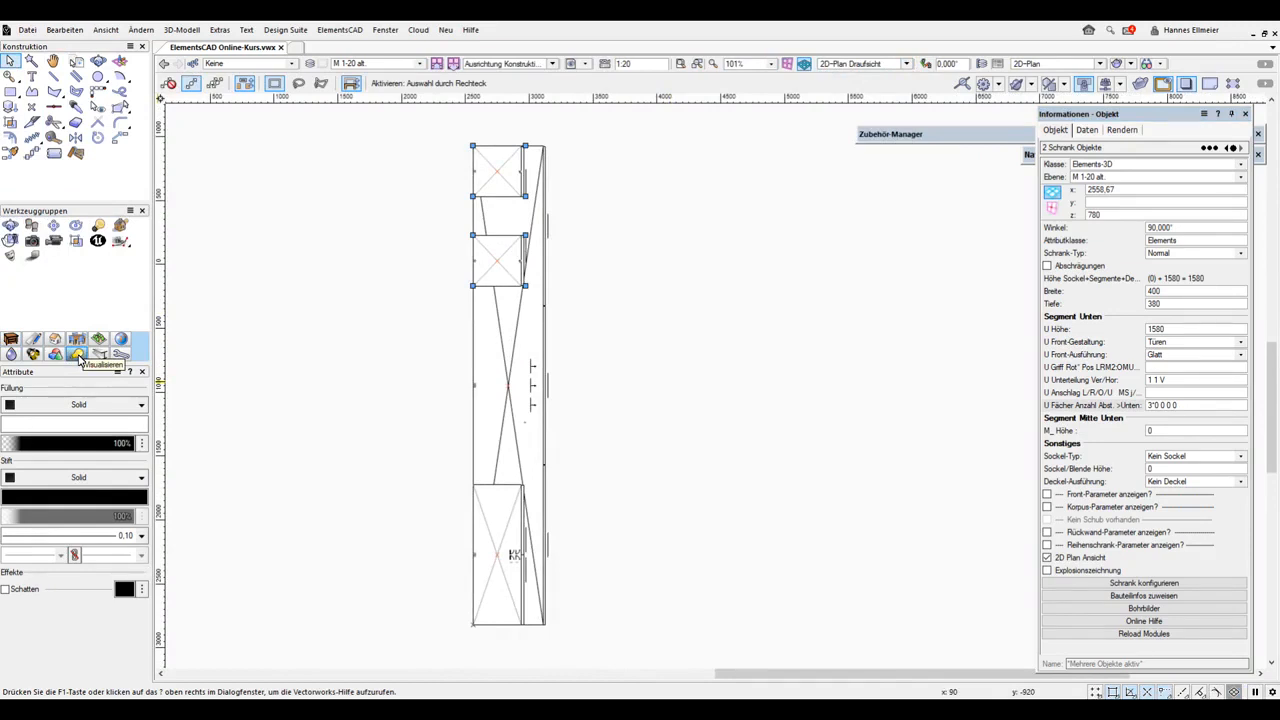
pyautogui.click(33, 241)
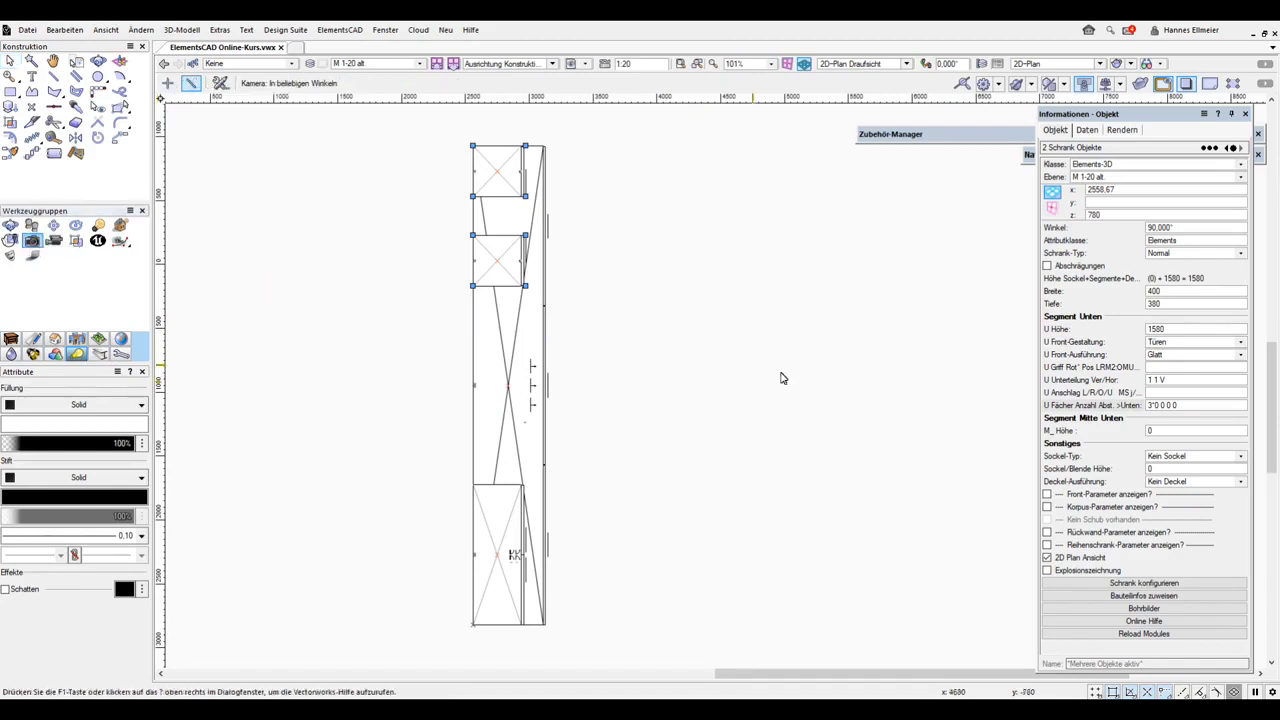
pyautogui.scroll(-2, 733, 360)
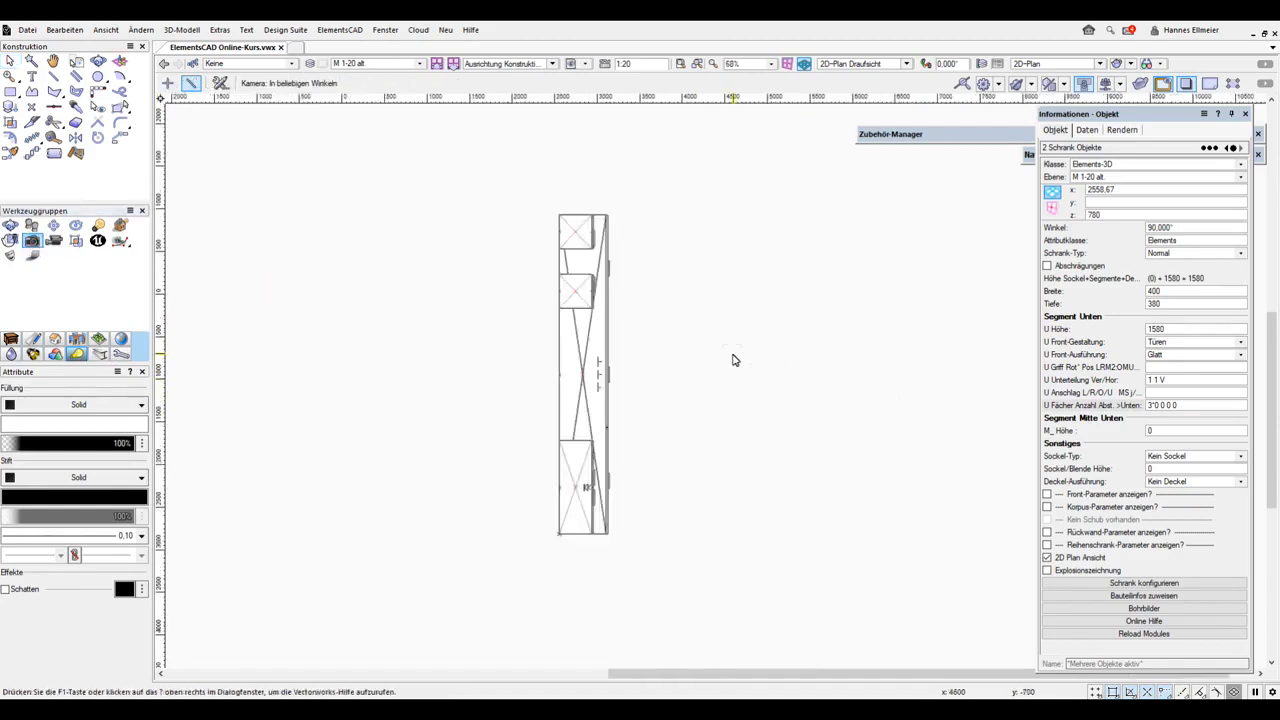
pyautogui.click(971, 353)
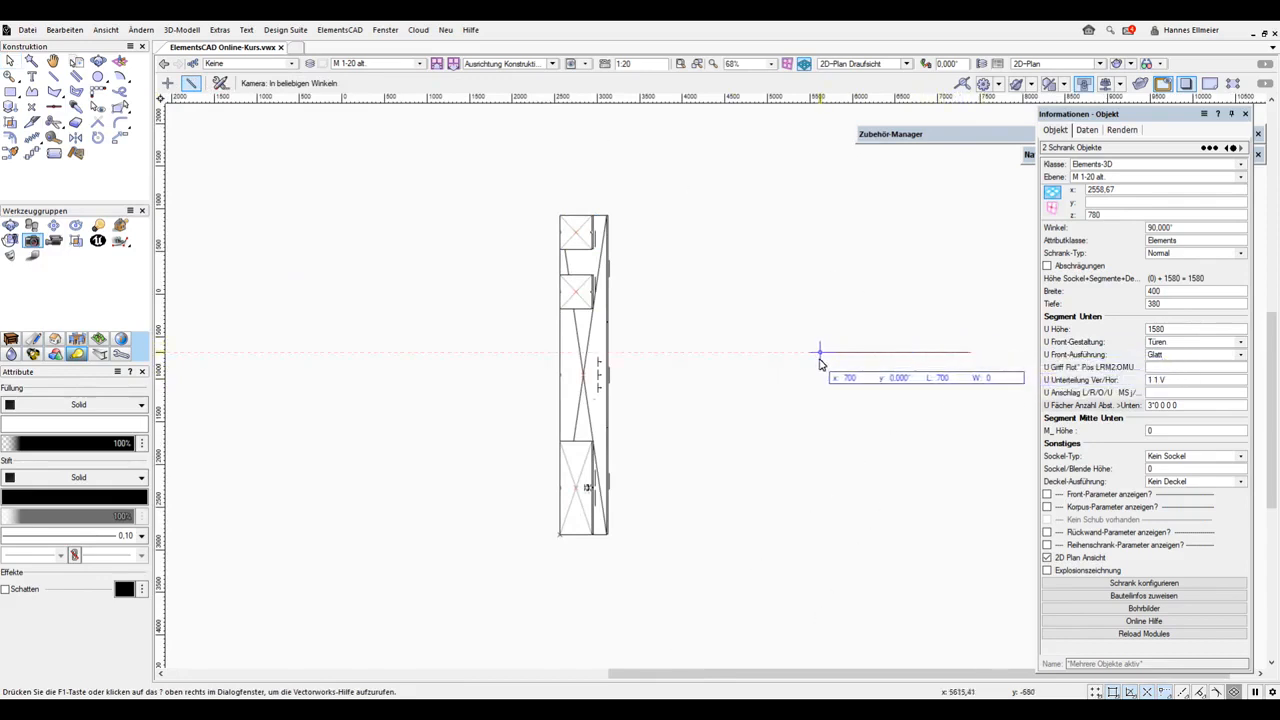
pyautogui.click(819, 360)
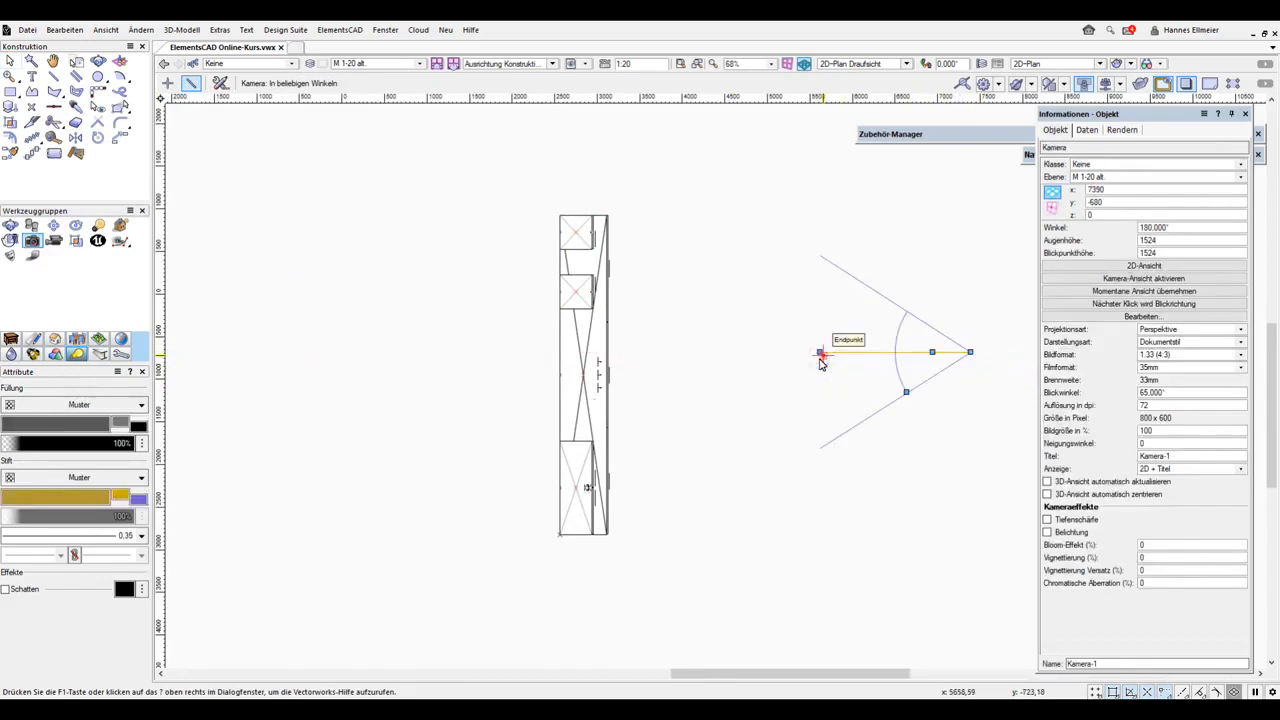
# Step: Widen the camera's viewing angle to about 98.3° and activate its camera view
pyautogui.click(11, 61)
pyautogui.moveTo(909, 397); pyautogui.dragTo(899, 430)
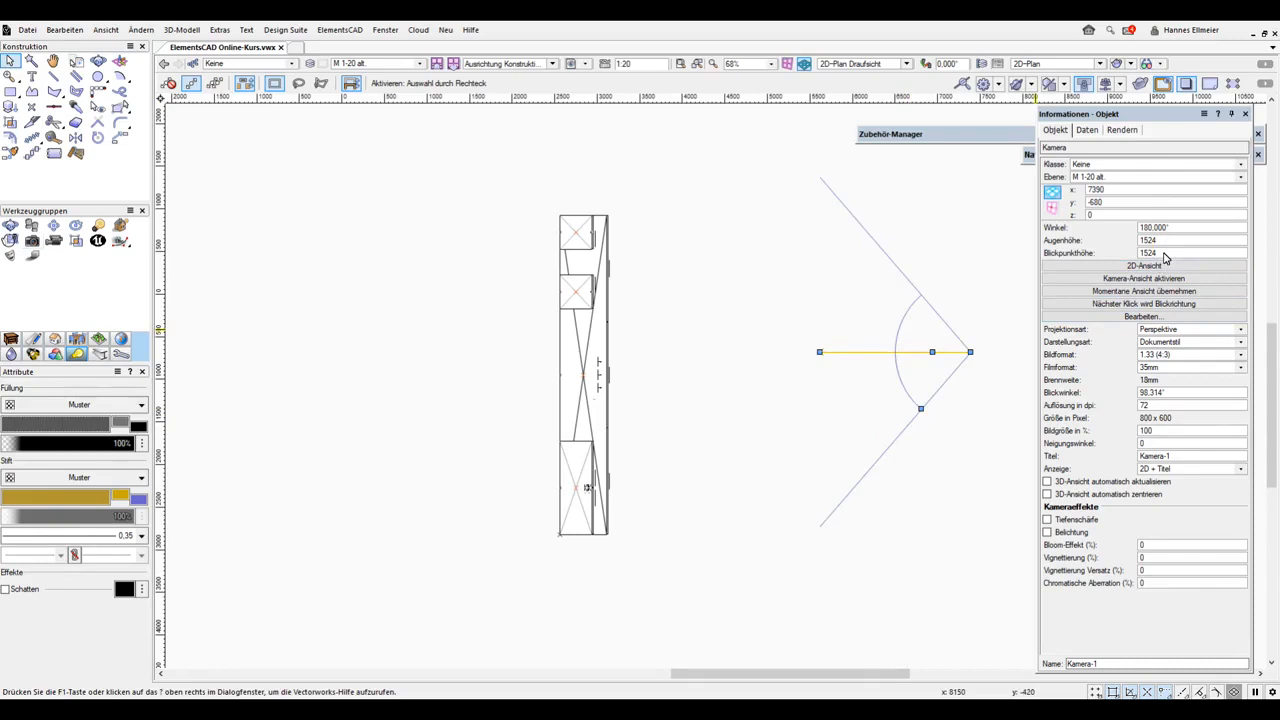
pyautogui.doubleClick(885, 355)
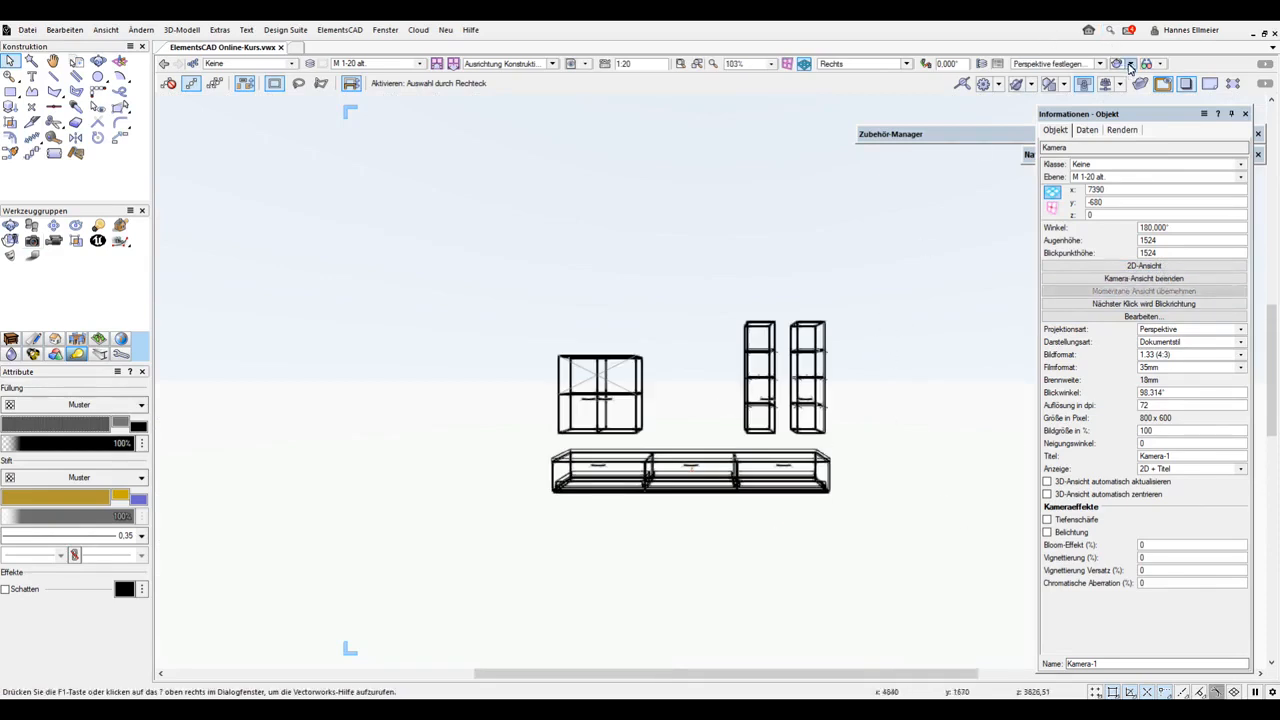
# Step: Try a camera distance of about 106.48 with the Volumenmodell display mode, and undo the change
pyautogui.click(1150, 318)
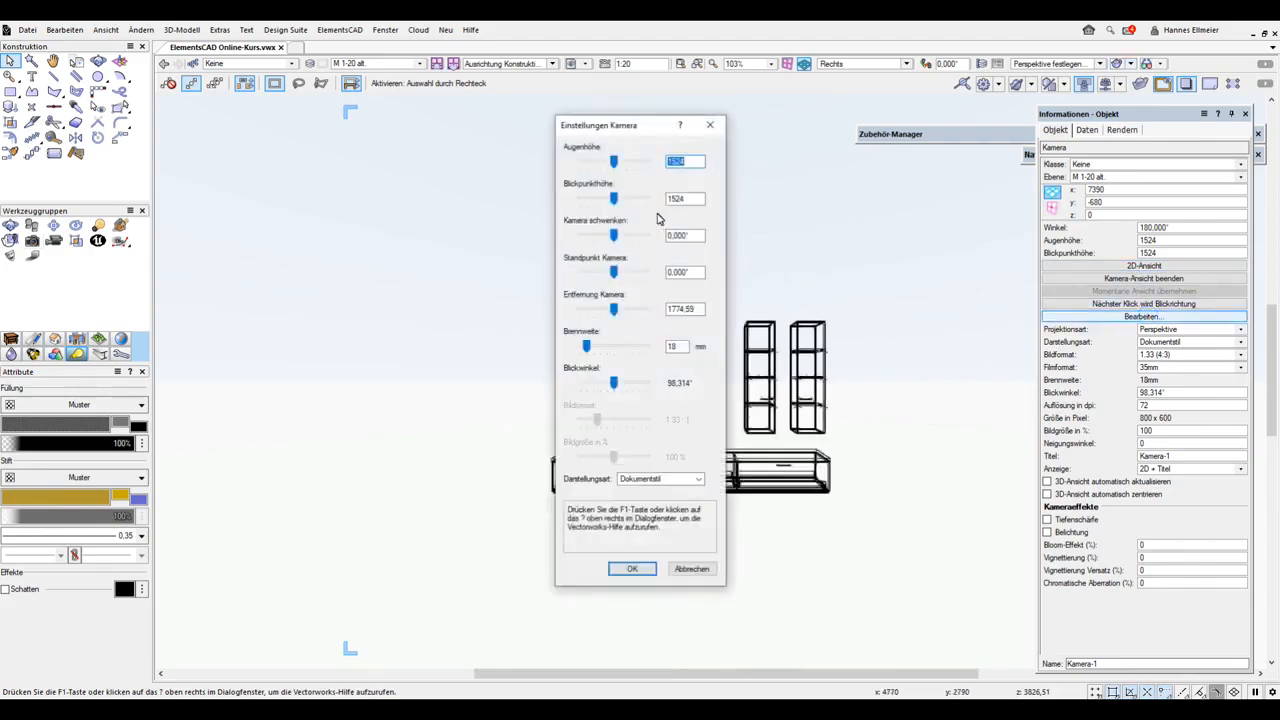
pyautogui.moveTo(614, 311); pyautogui.dragTo(646, 311)
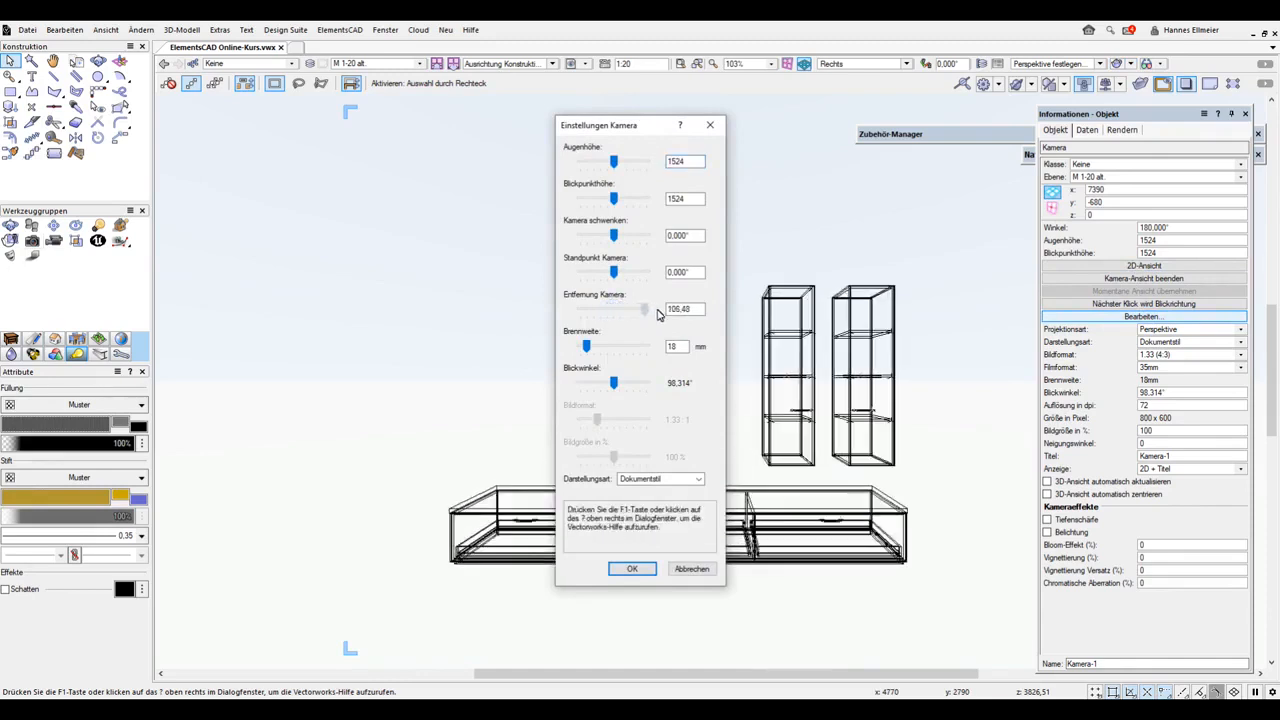
pyautogui.click(668, 479)
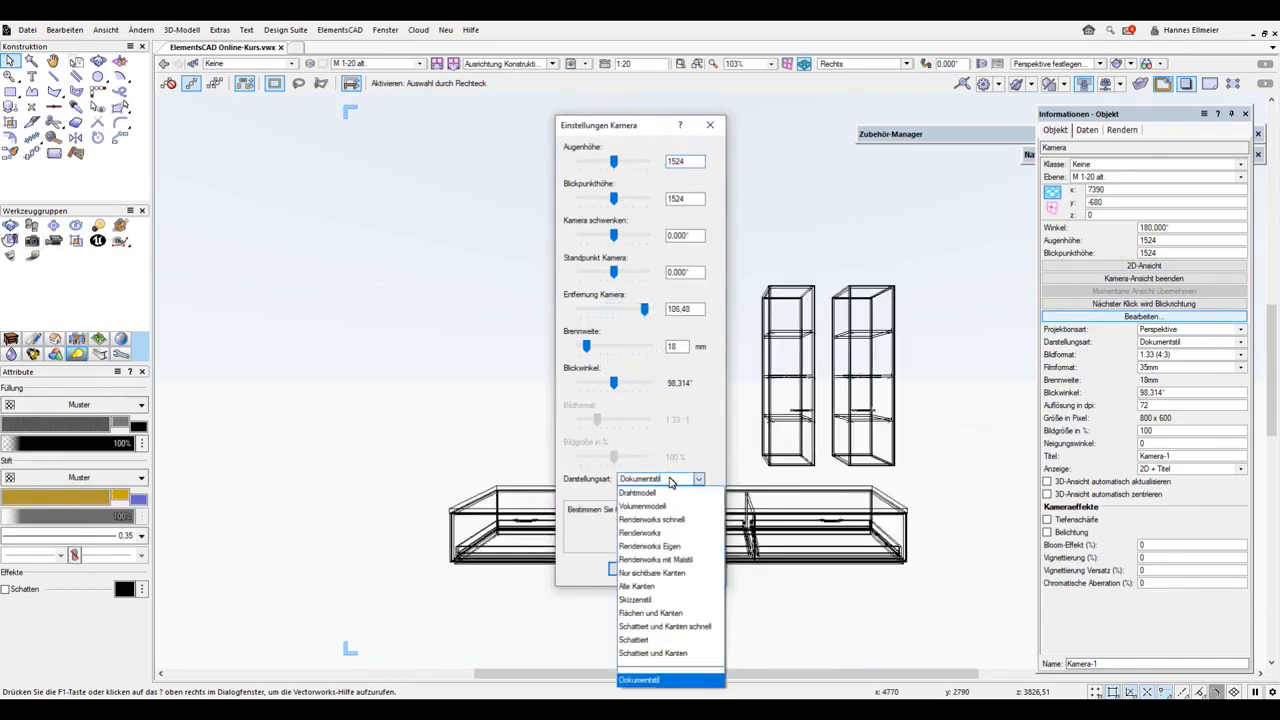
pyautogui.click(660, 507)
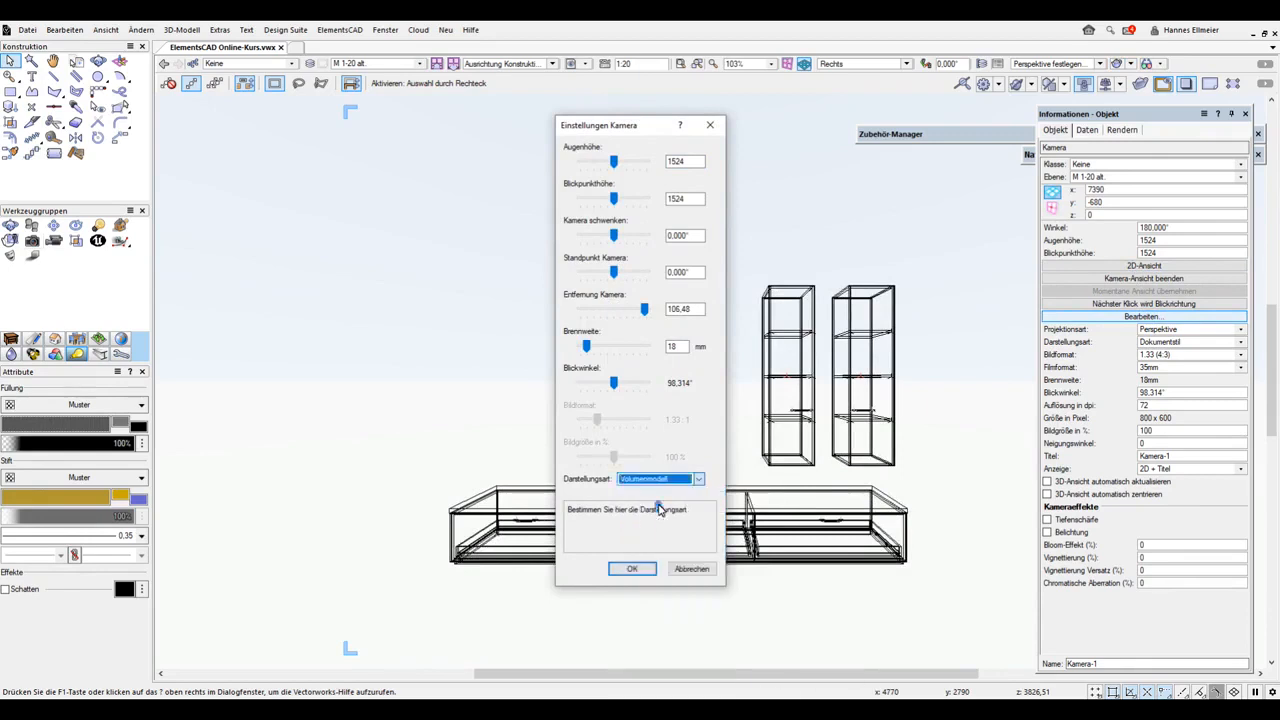
pyautogui.click(632, 569)
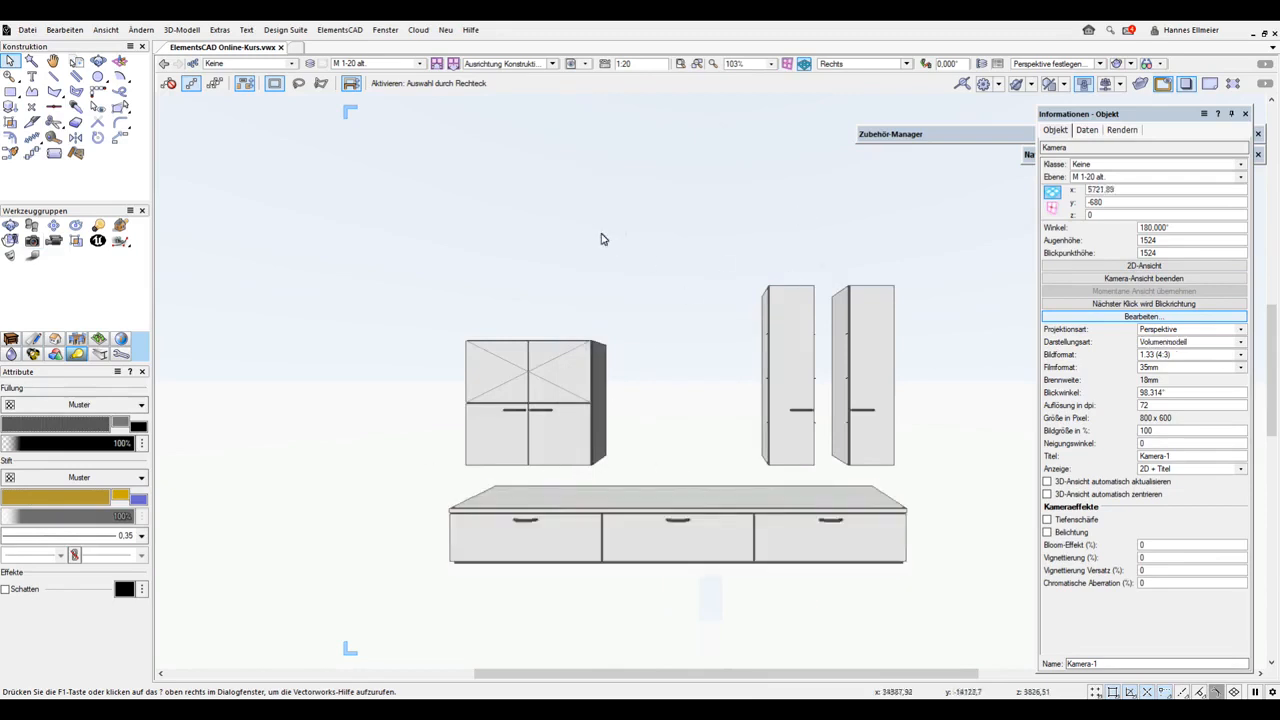
pyautogui.hotkey('ctrl', 'z')
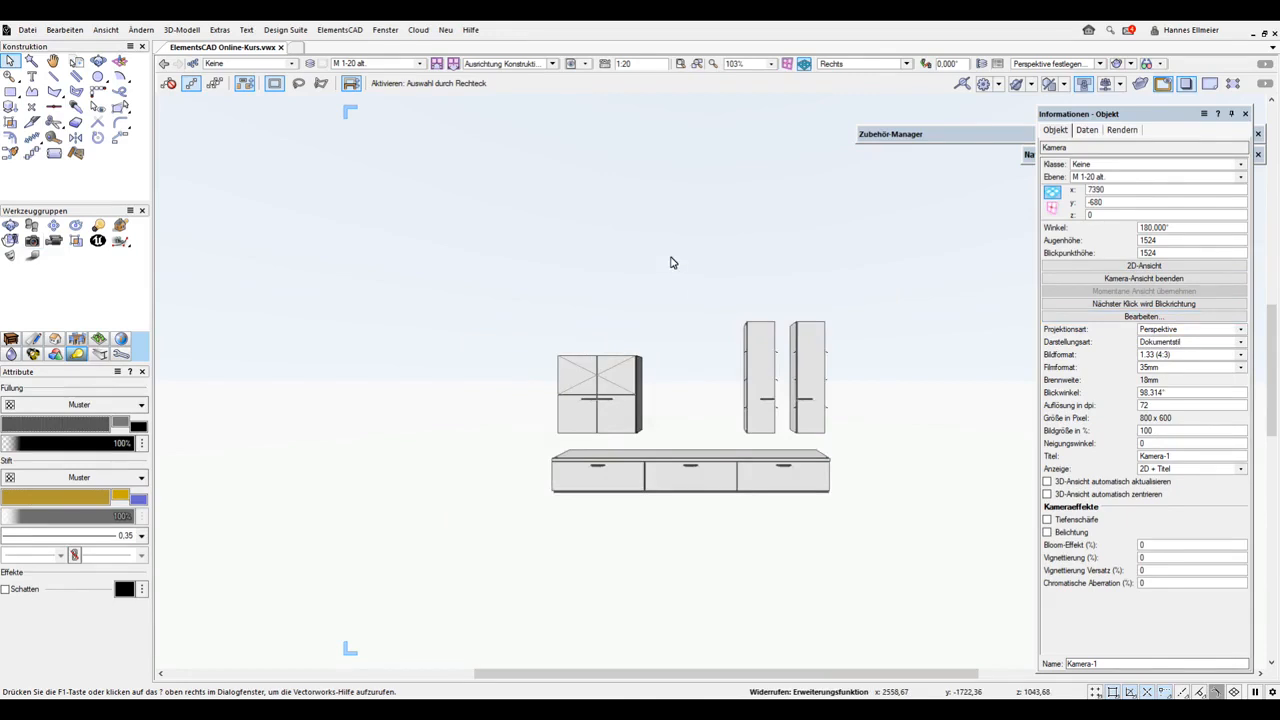
# Step: Enable the Modellbegrenzung option in the document's display settings
pyautogui.rightClick(538, 204)
pyautogui.moveTo(705, 657)
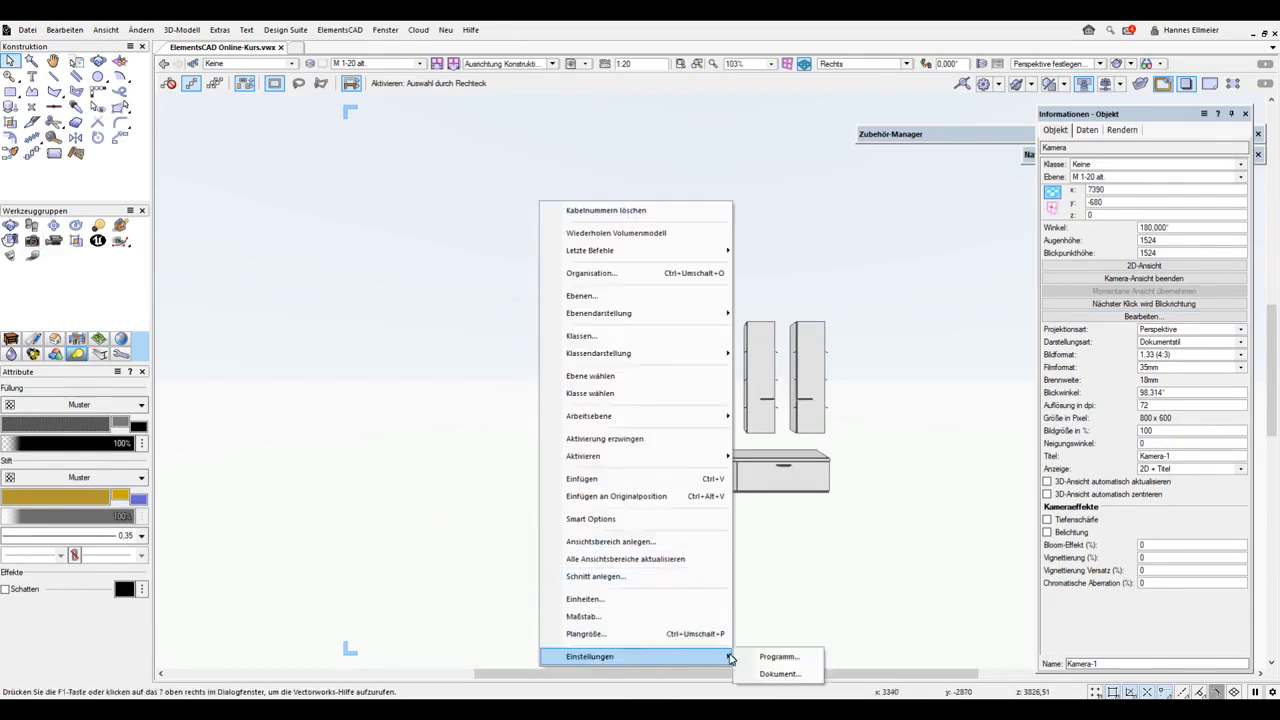
pyautogui.click(780, 674)
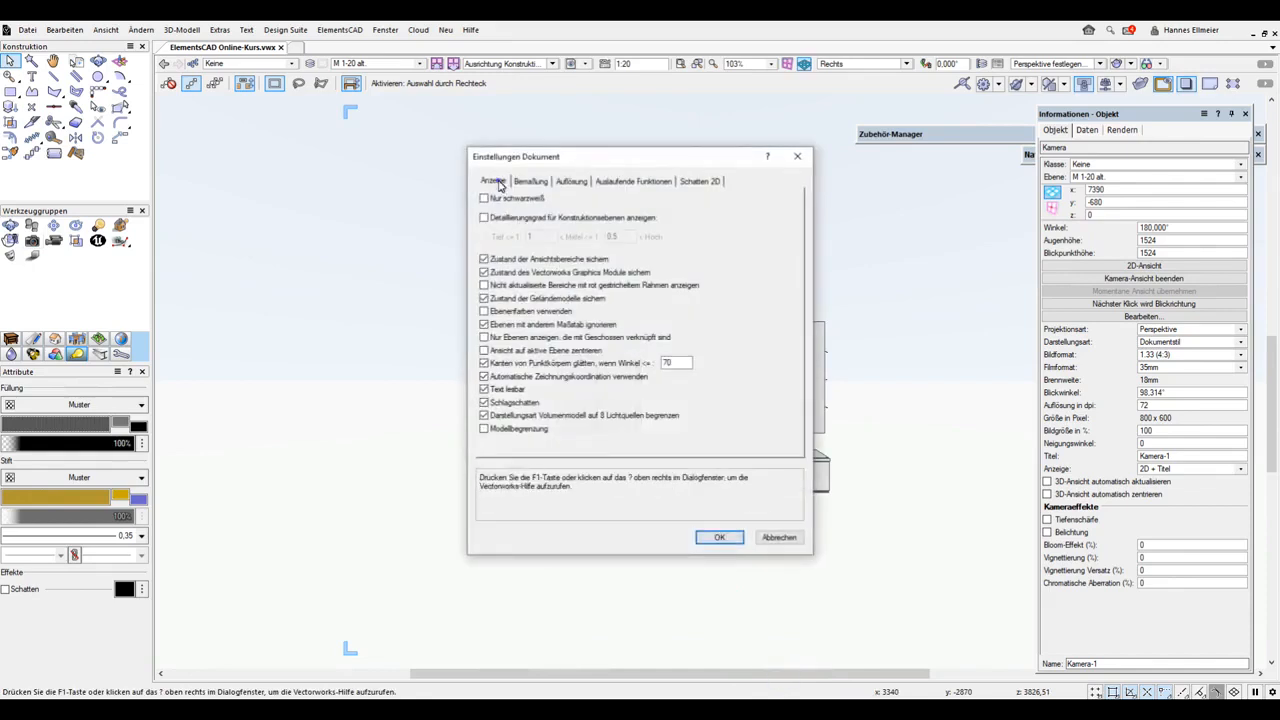
pyautogui.click(484, 431)
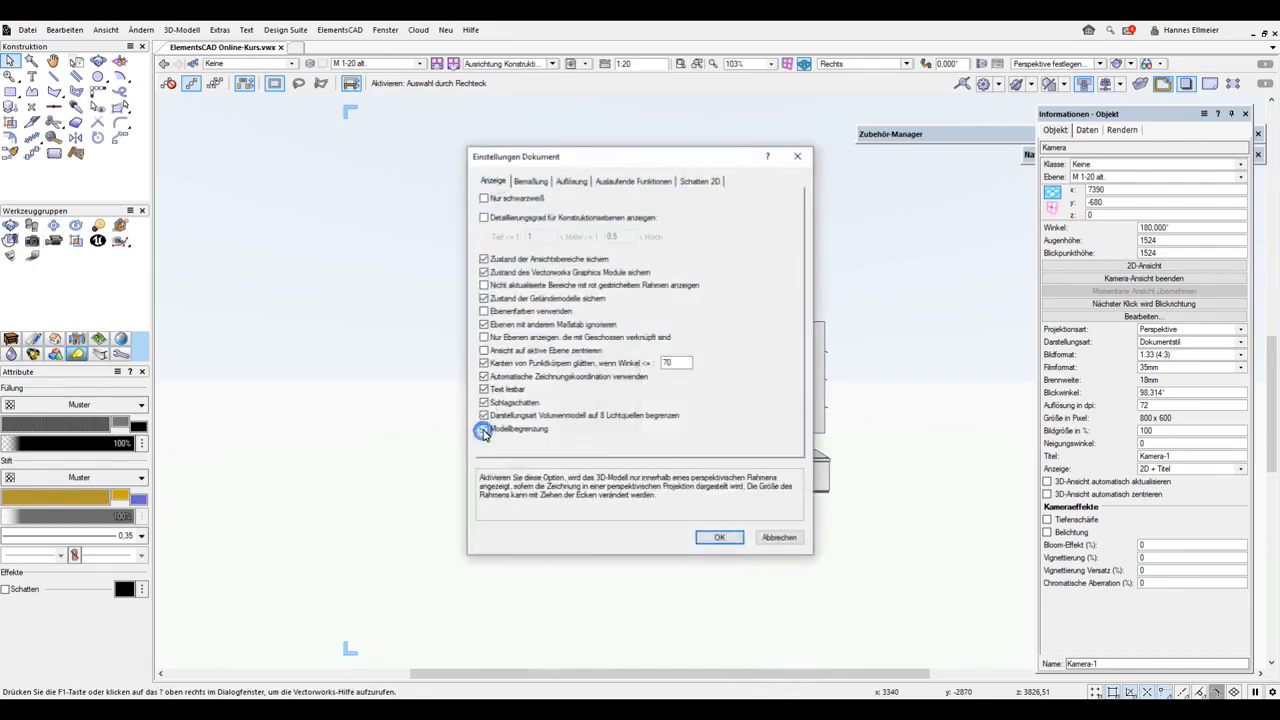
pyautogui.click(726, 539)
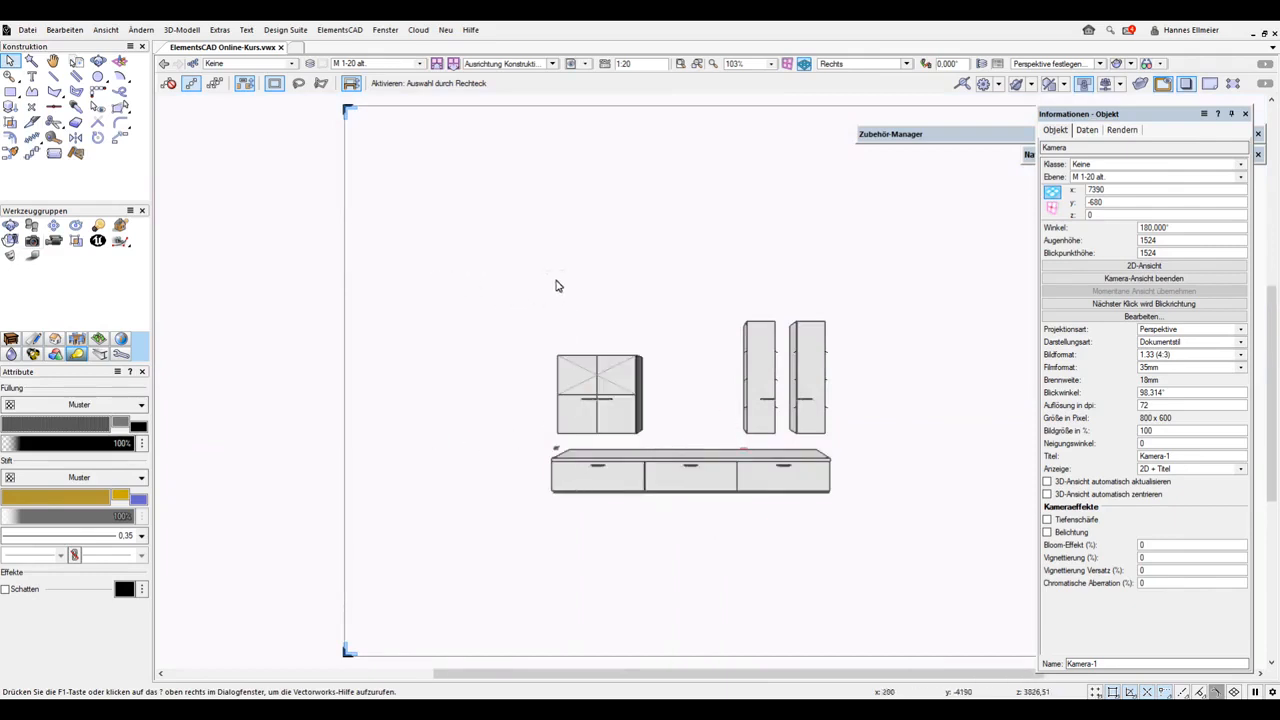
# Step: Examine how the perspective frame and the furniture inside it behave at different zoom levels
pyautogui.scroll(-4, 558, 286)
pyautogui.scroll(4, 558, 286)
pyautogui.scroll(-1, 558, 286)
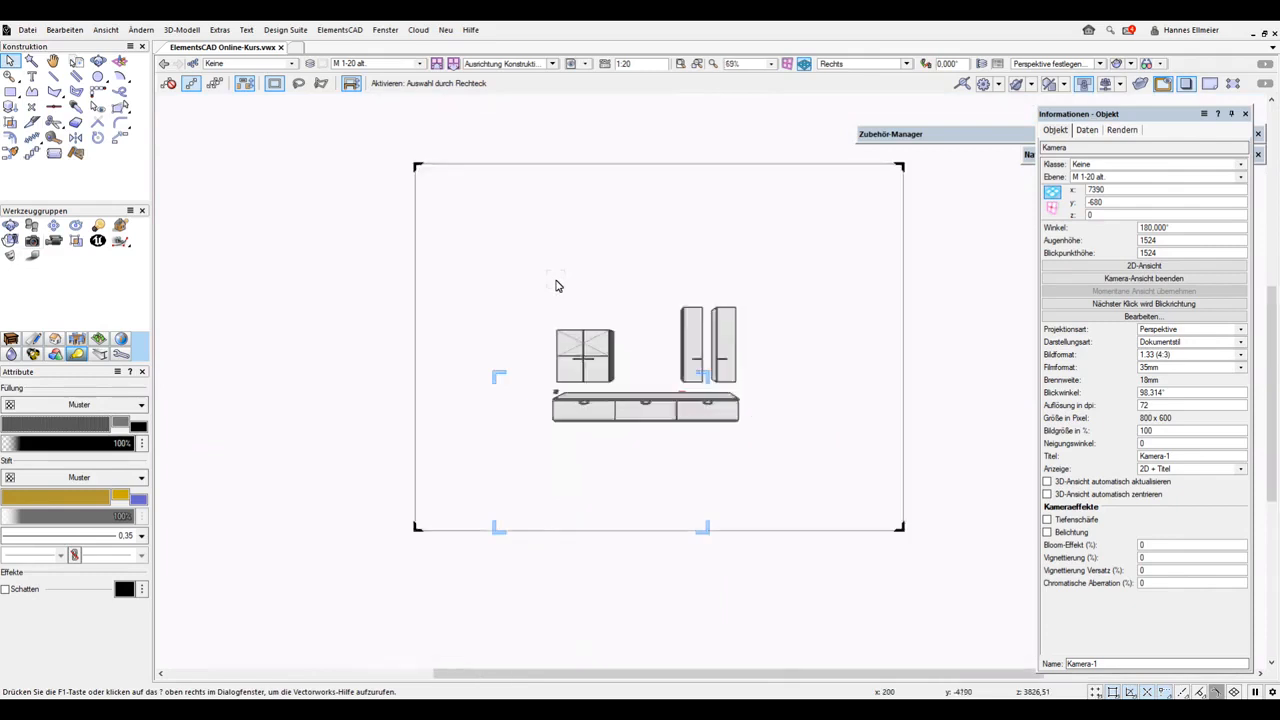
pyautogui.scroll(-1, 558, 286)
pyautogui.scroll(2, 558, 286)
pyautogui.scroll(-2, 558, 286)
pyautogui.scroll(1, 558, 286)
pyautogui.scroll(1, 558, 286)
pyautogui.scroll(-2, 558, 286)
pyautogui.scroll(2, 558, 286)
pyautogui.scroll(-1, 558, 286)
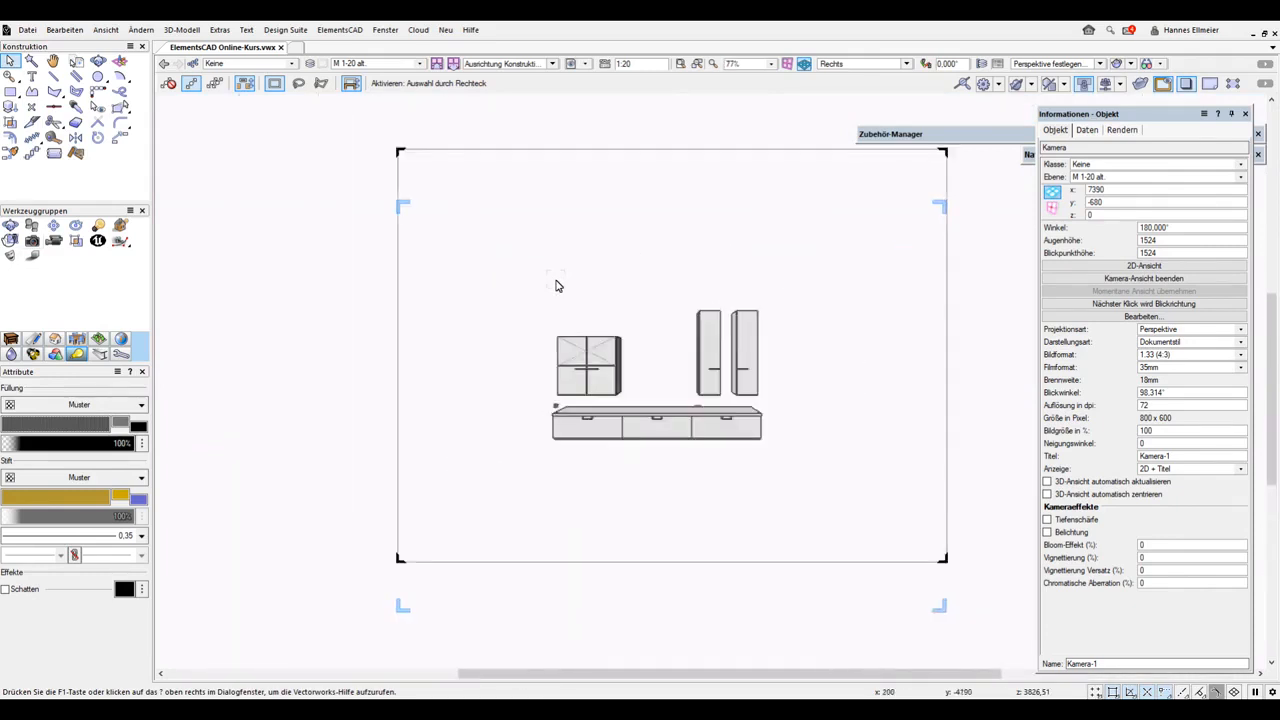
pyautogui.moveTo(669, 283)
pyautogui.mouseDown(button='middle')
pyautogui.moveTo(506, 314)
pyautogui.moveTo(560, 286)
pyautogui.moveTo(663, 286)
pyautogui.mouseUp(button='middle')
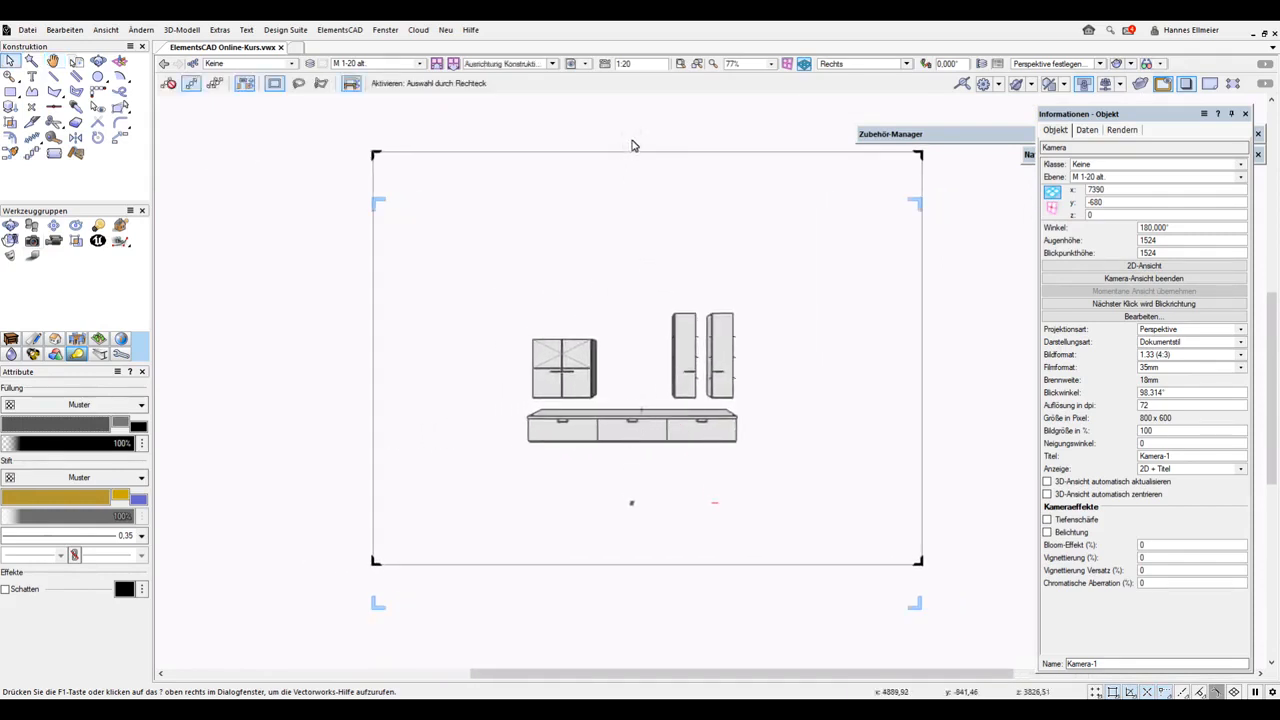
pyautogui.scroll(1, 632, 146)
pyautogui.scroll(-2, 632, 146)
pyautogui.scroll(2, 632, 146)
pyautogui.scroll(-1, 632, 146)
pyautogui.scroll(4, 632, 146)
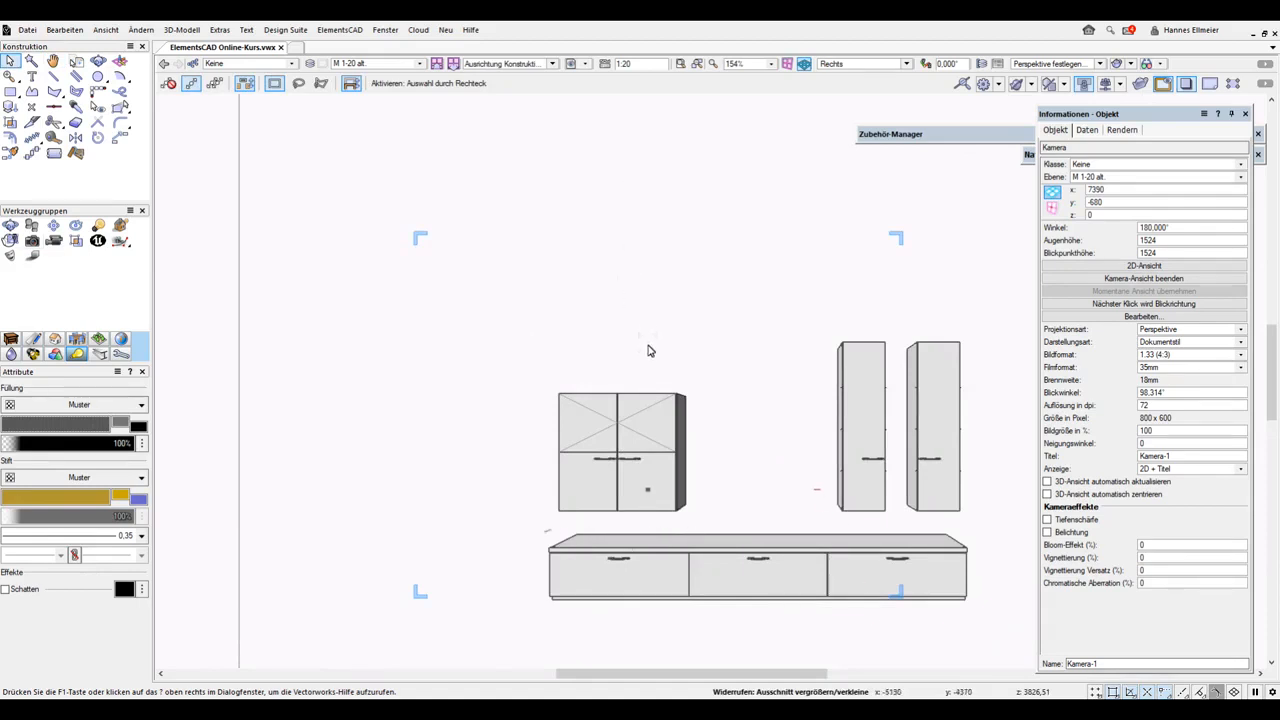
pyautogui.scroll(-5, 648, 350)
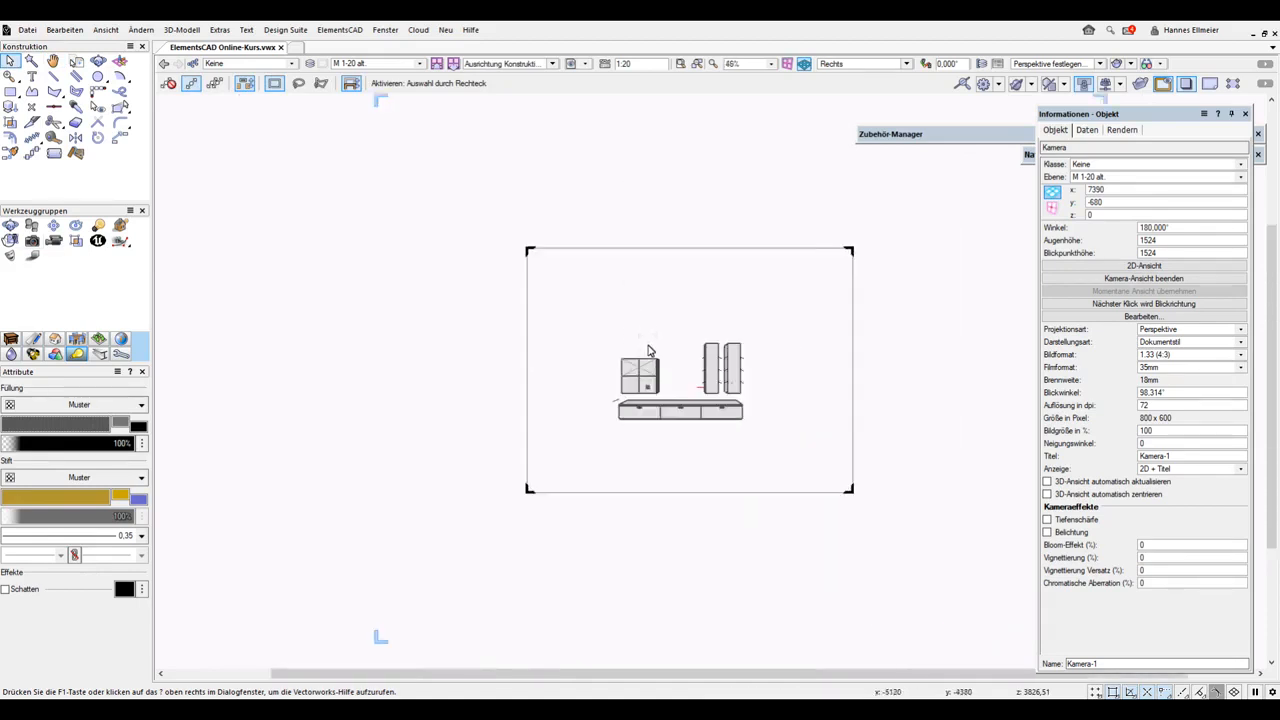
pyautogui.scroll(3, 648, 350)
pyautogui.scroll(-3, 648, 350)
pyautogui.scroll(3, 648, 350)
pyautogui.scroll(-5, 650, 350)
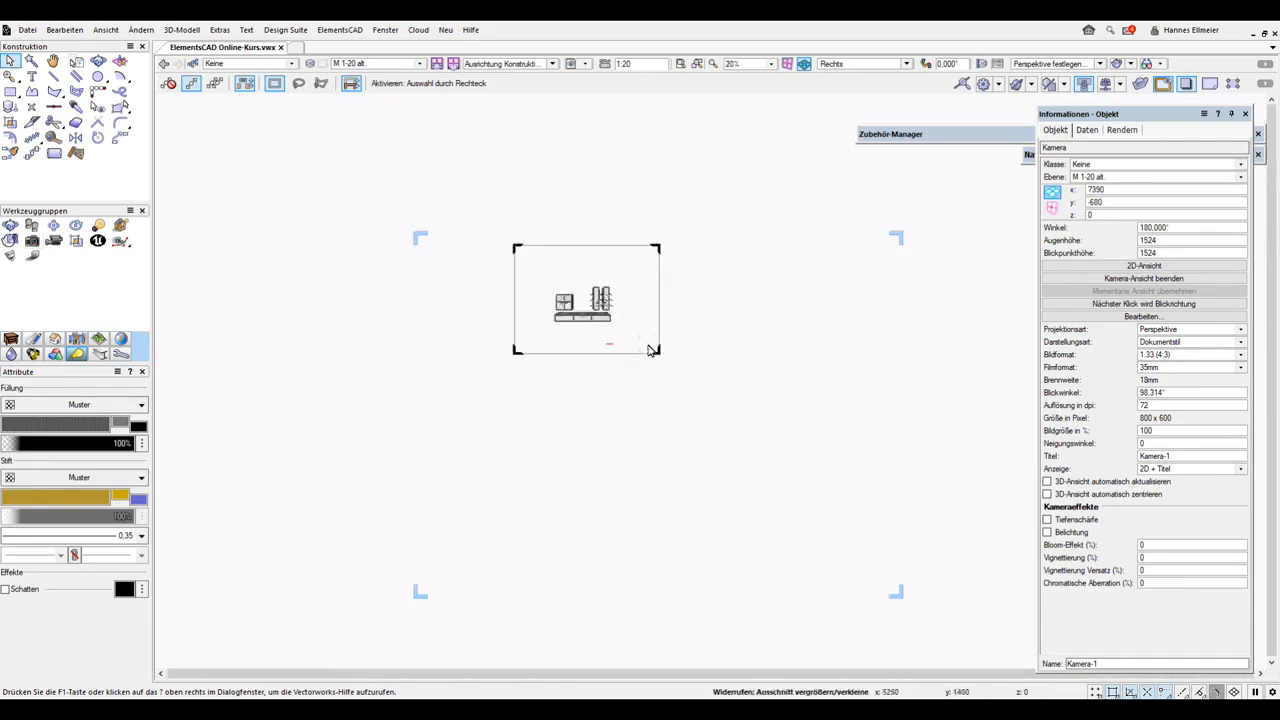
pyautogui.scroll(5, 648, 350)
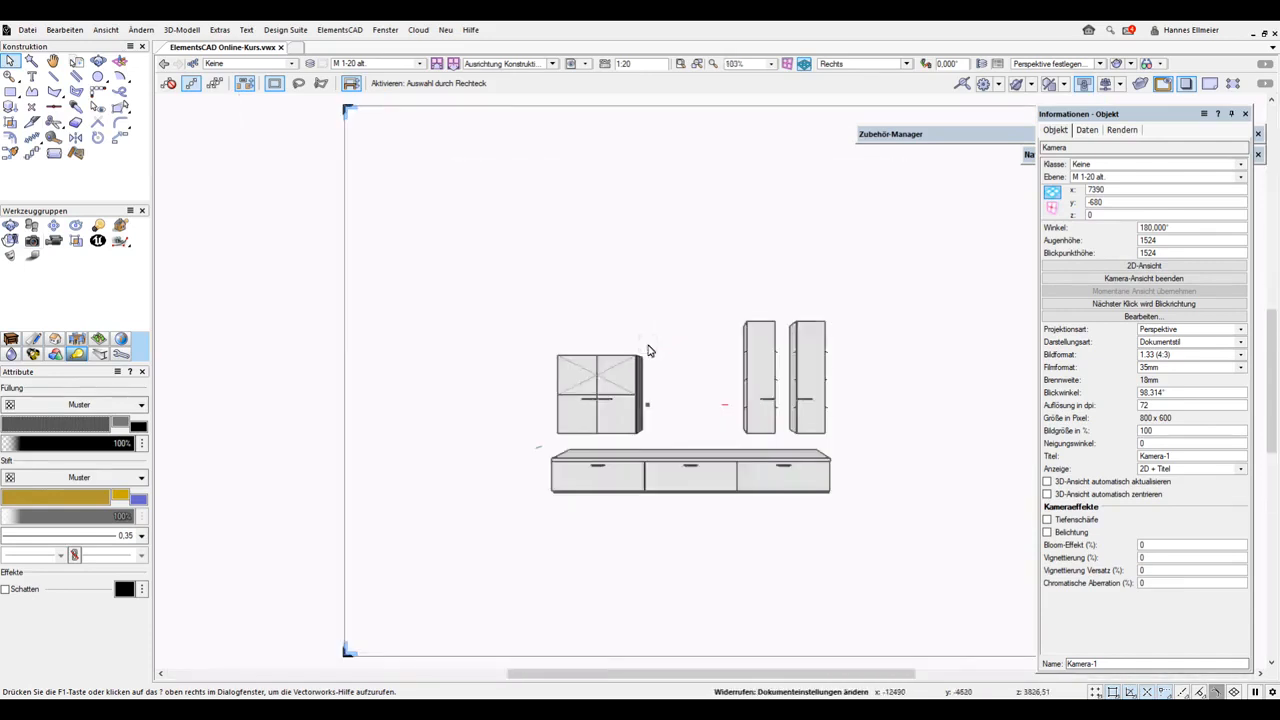
# Step: Undo back to the plan without the model boundary, and reactivate the camera view with the camera closer to the furniture
pyautogui.hotkey('ctrl', '5')
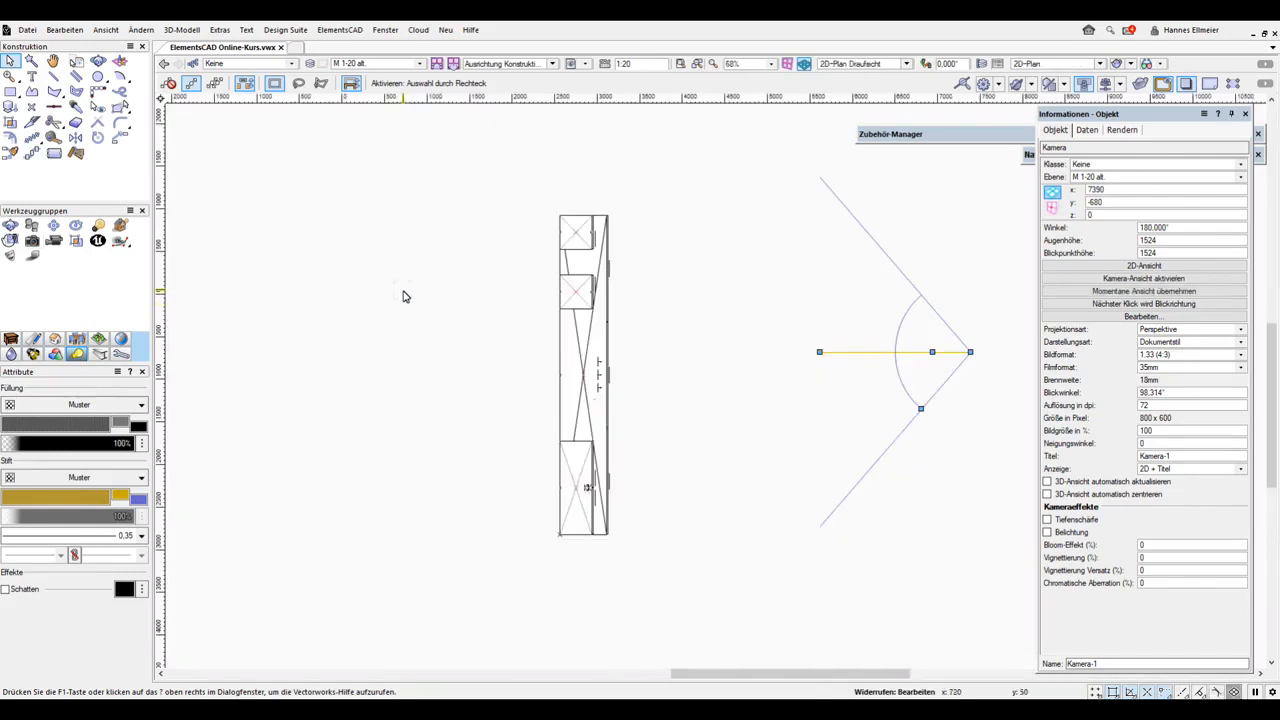
pyautogui.doubleClick(870, 352)
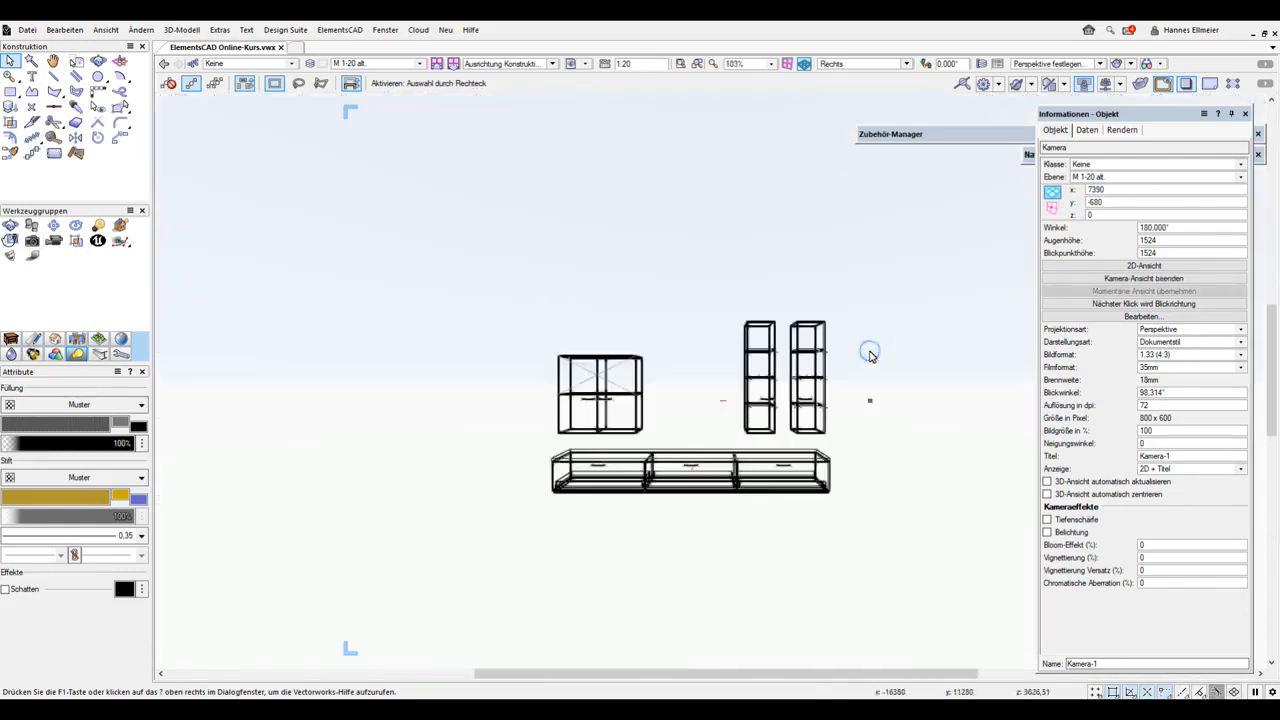
pyautogui.scroll(4, 705, 380)
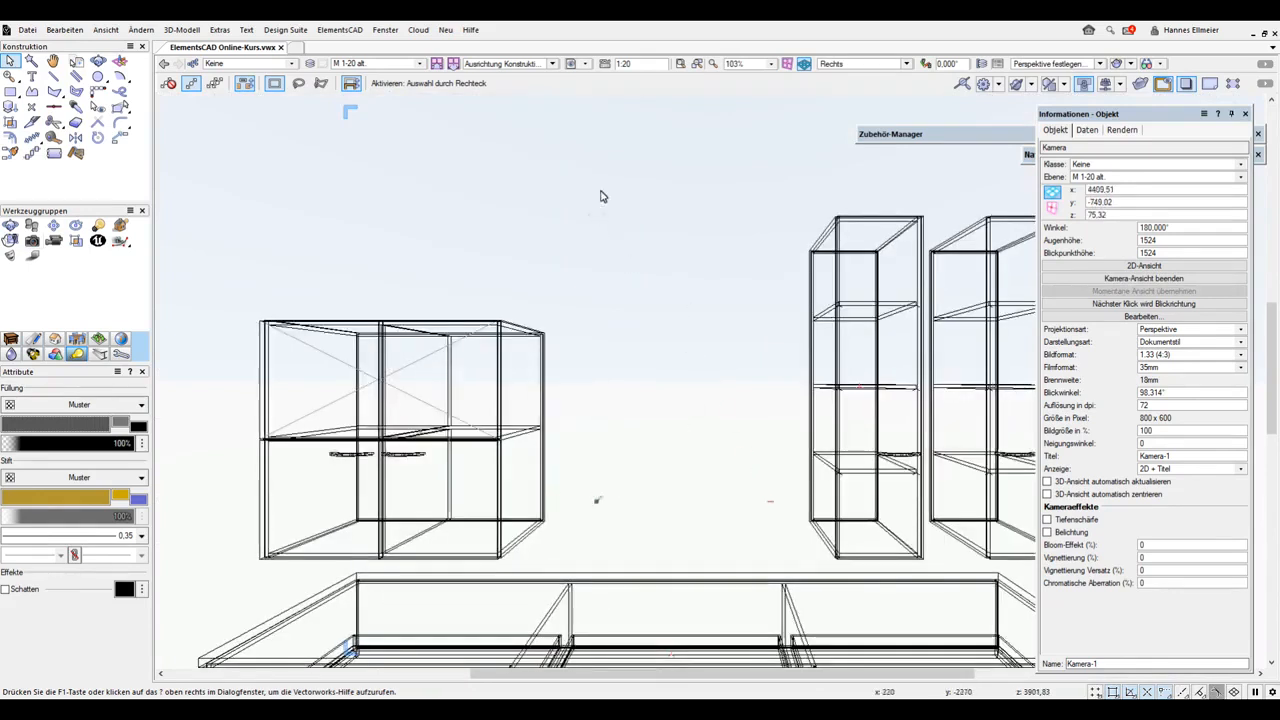
# Step: Check the camera's position in the 2D-Plan Draufsicht view, and undo back to a slightly more distant camera view
pyautogui.click(880, 65)
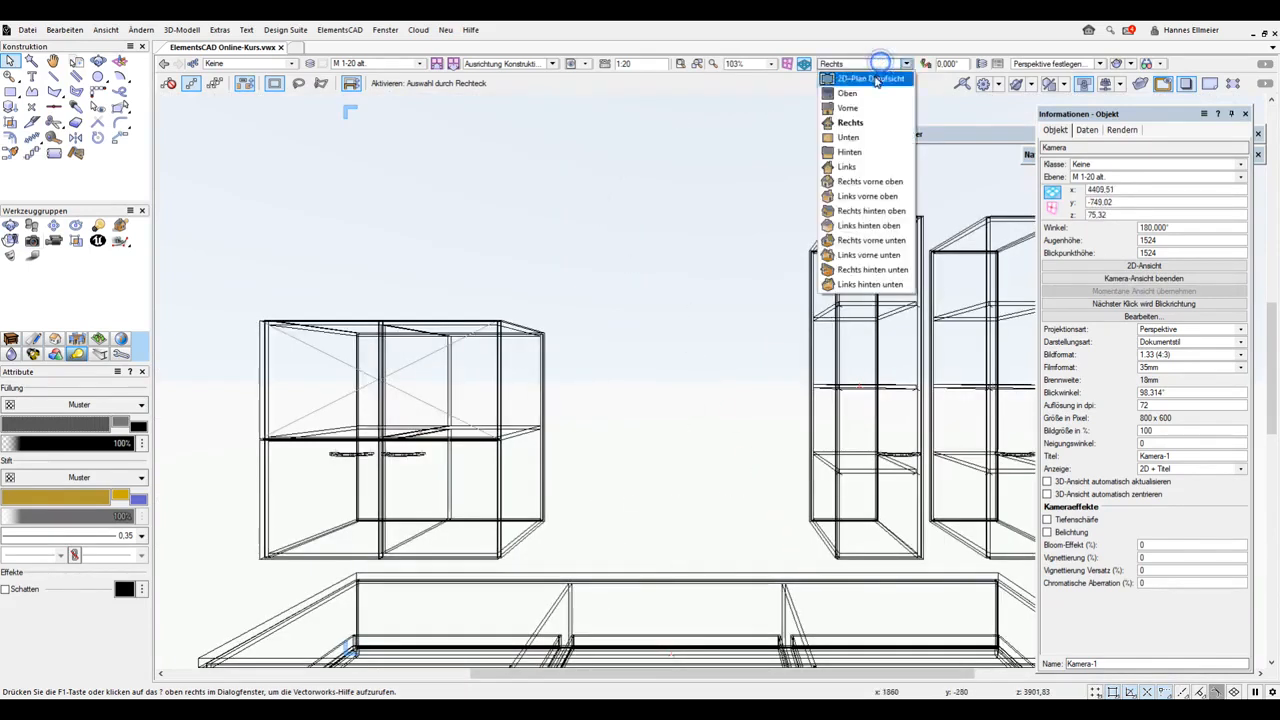
pyautogui.click(870, 78)
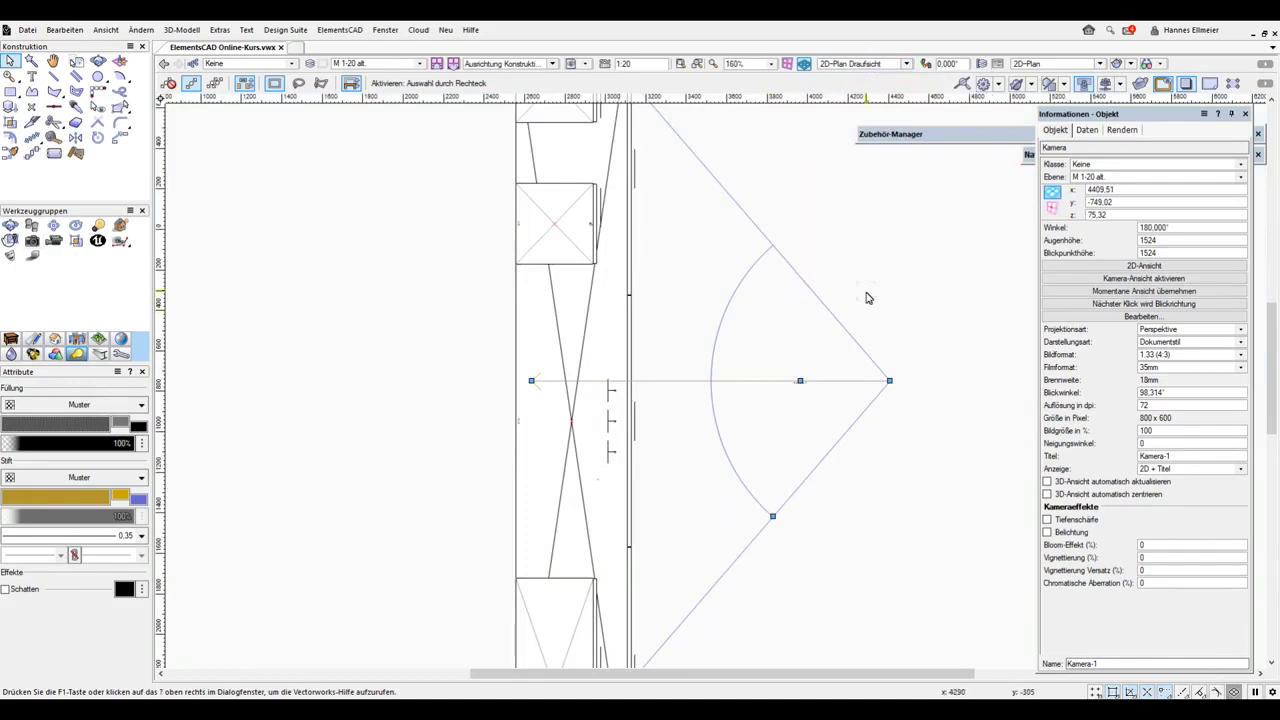
pyautogui.hotkey('ctrl', 'z')
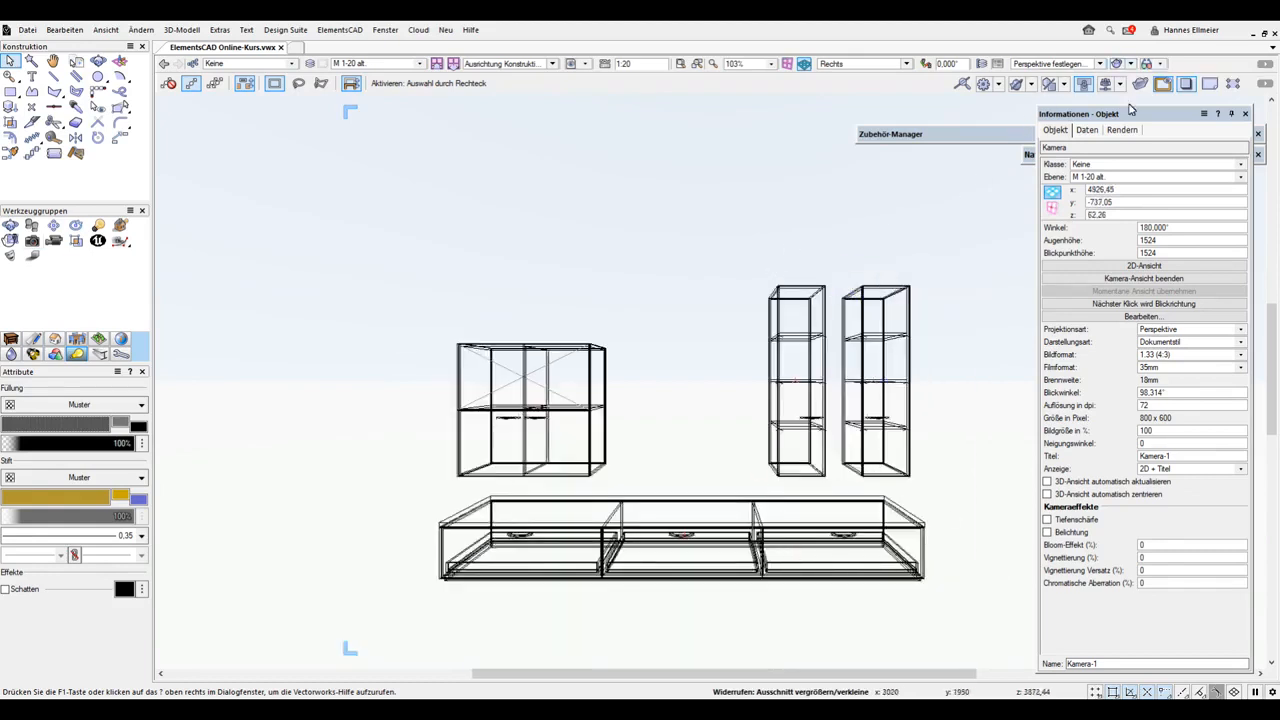
# Step: Set the camera's display mode to Volumenmodell in its settings
pyautogui.click(1143, 316)
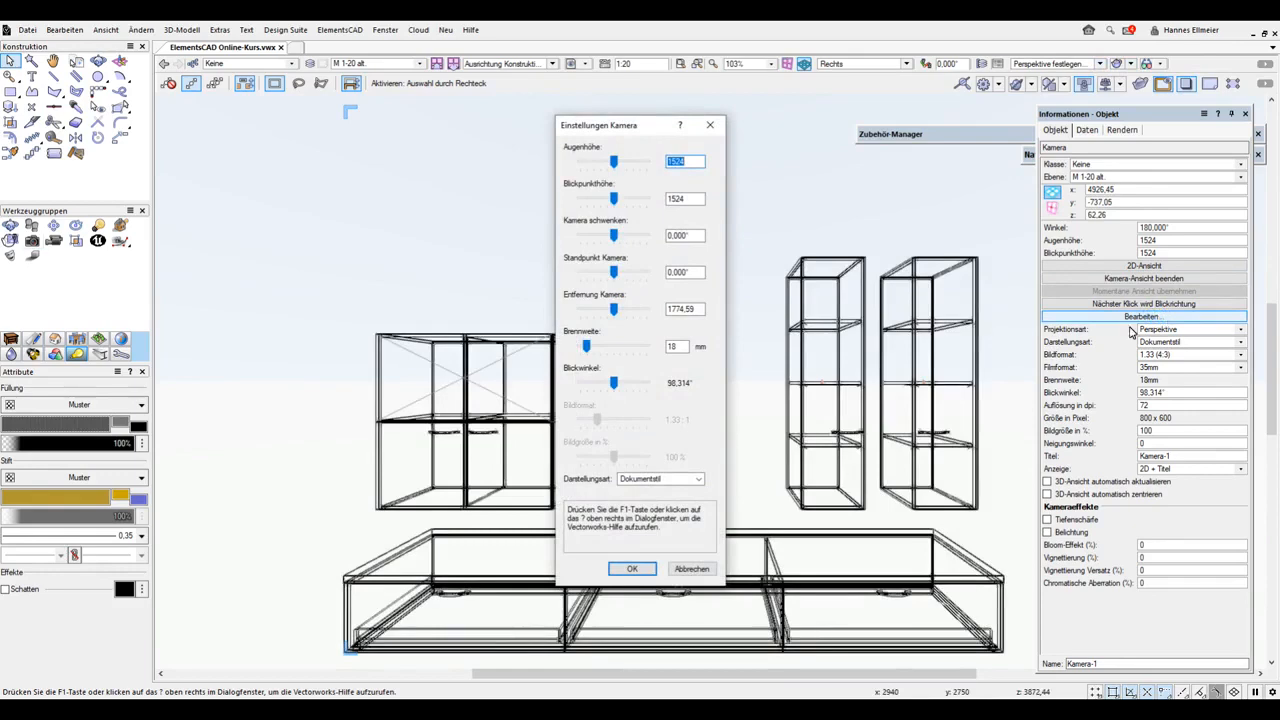
pyautogui.click(697, 481)
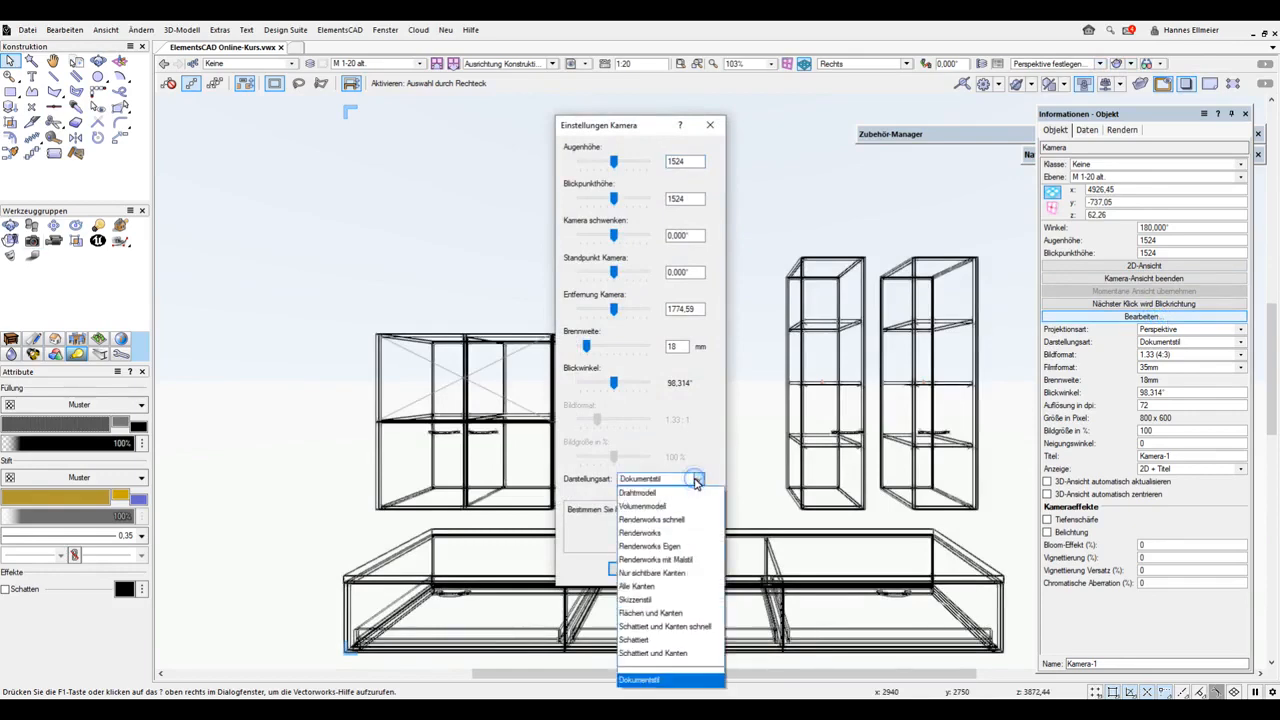
pyautogui.click(660, 508)
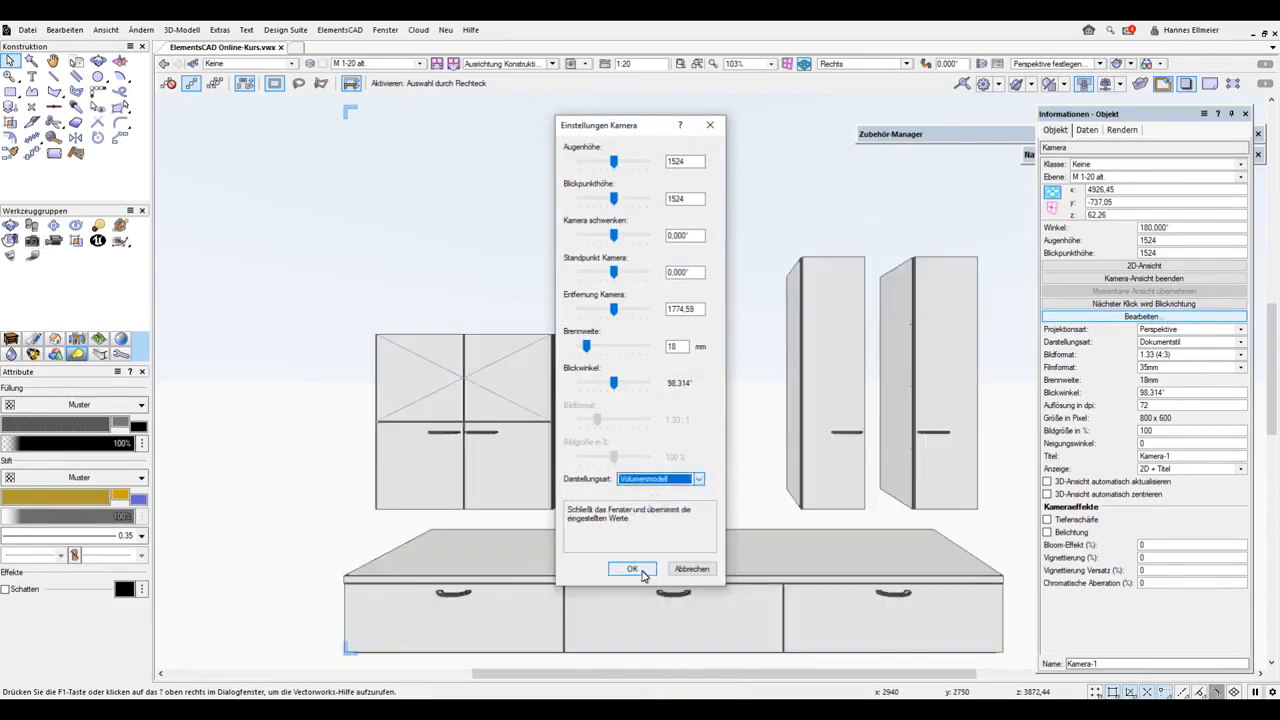
pyautogui.click(632, 568)
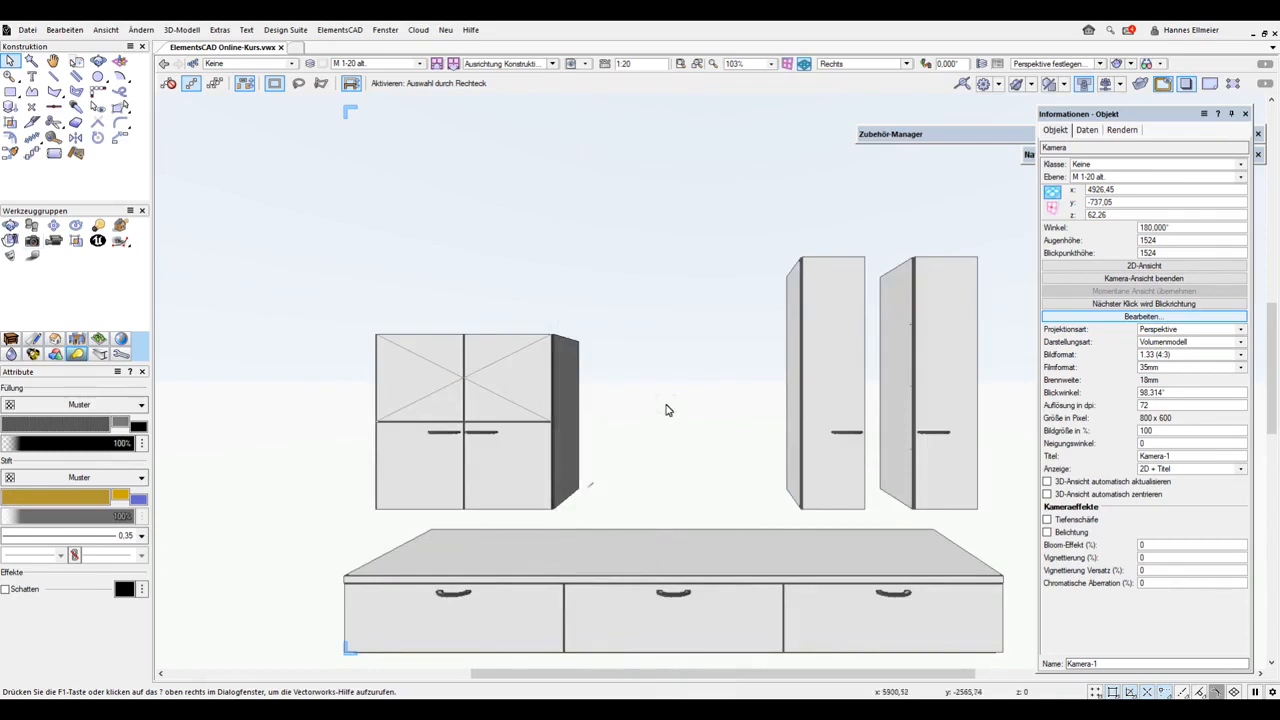
# Step: Show the model as Drahtmodell, select the three wall cabinets together and set their Attributklasse to Oberschrank
pyautogui.click(556, 417)
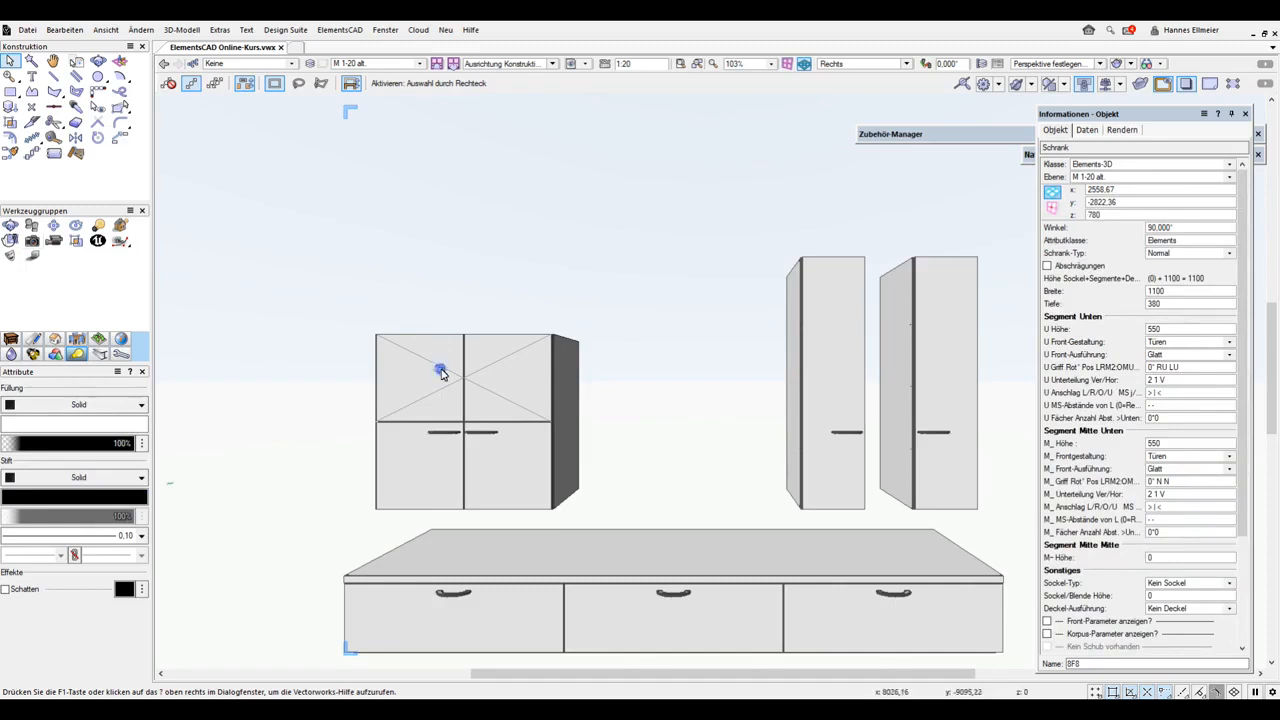
pyautogui.keyDown('shift'); pyautogui.click(577, 405); pyautogui.keyUp('shift')
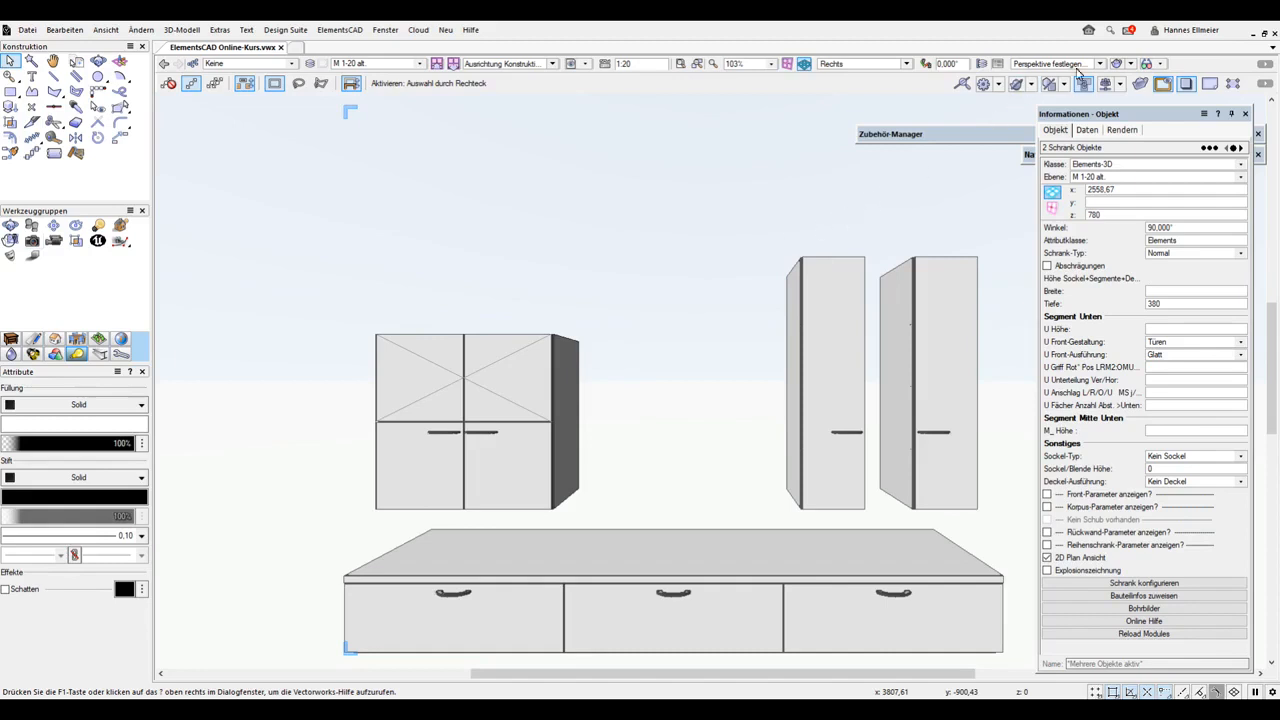
pyautogui.click(1130, 63)
pyautogui.click(1130, 80)
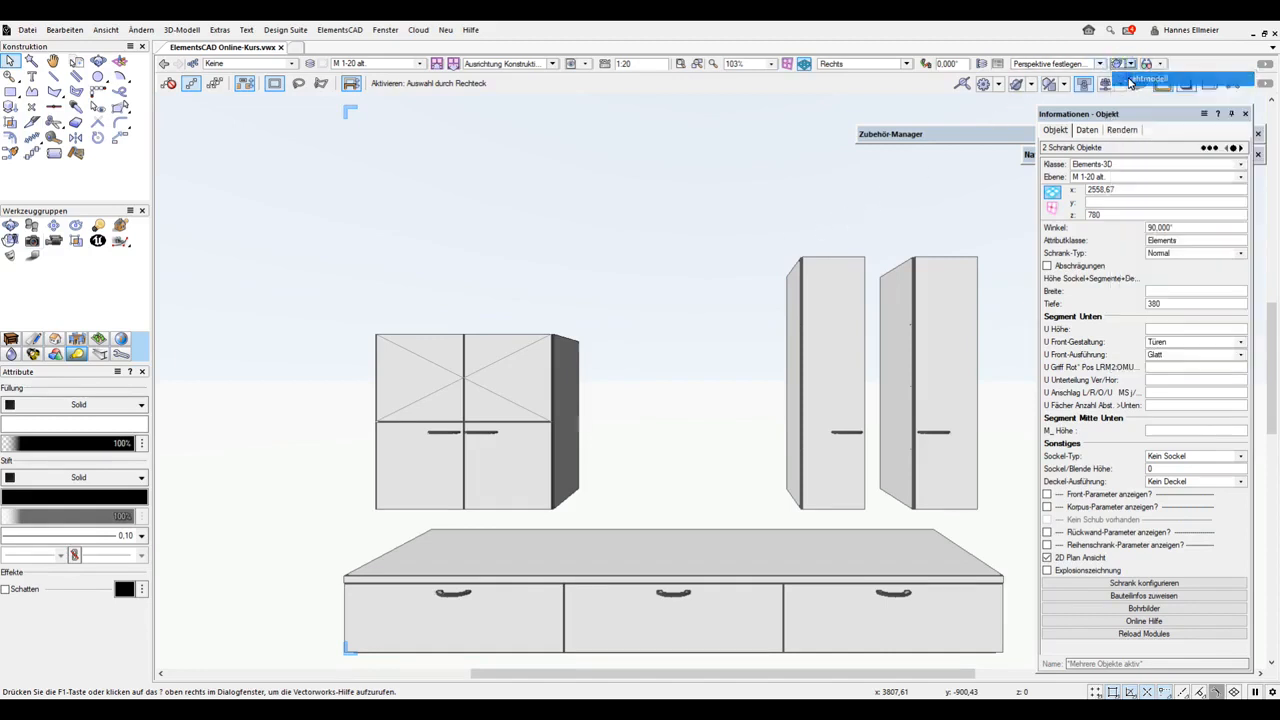
pyautogui.moveTo(294, 174); pyautogui.dragTo(998, 537)
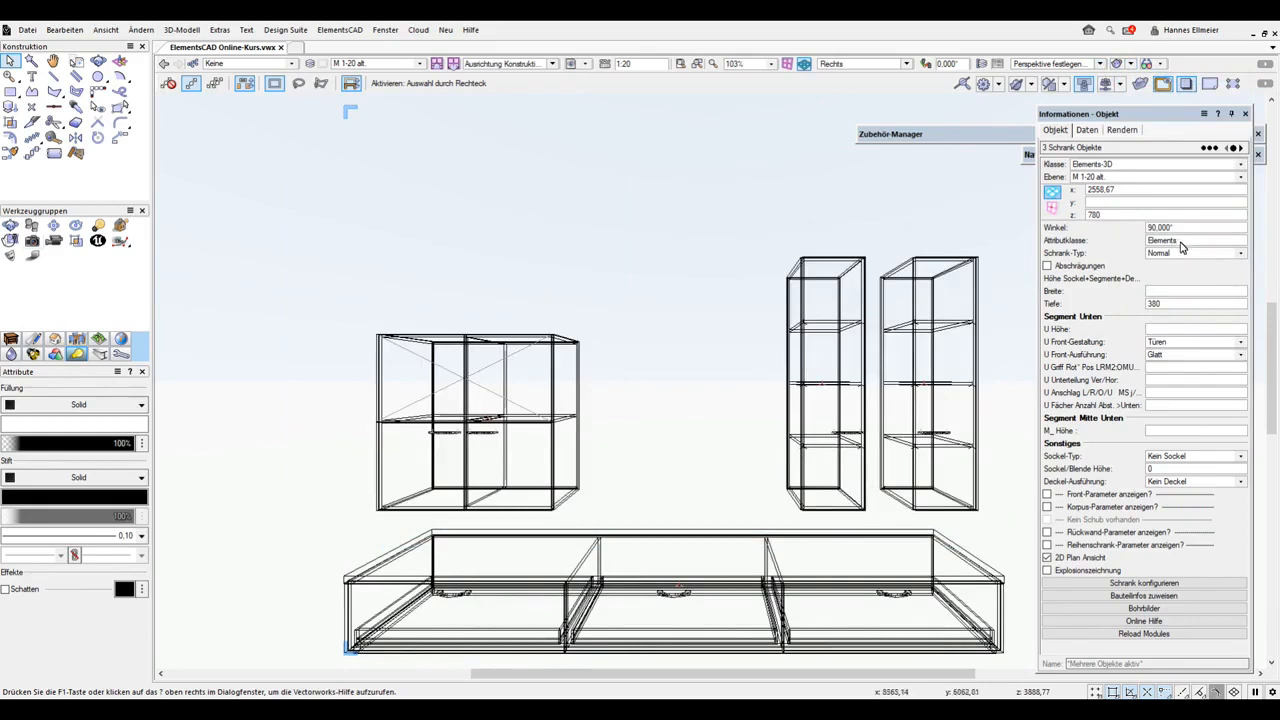
pyautogui.click(1181, 242)
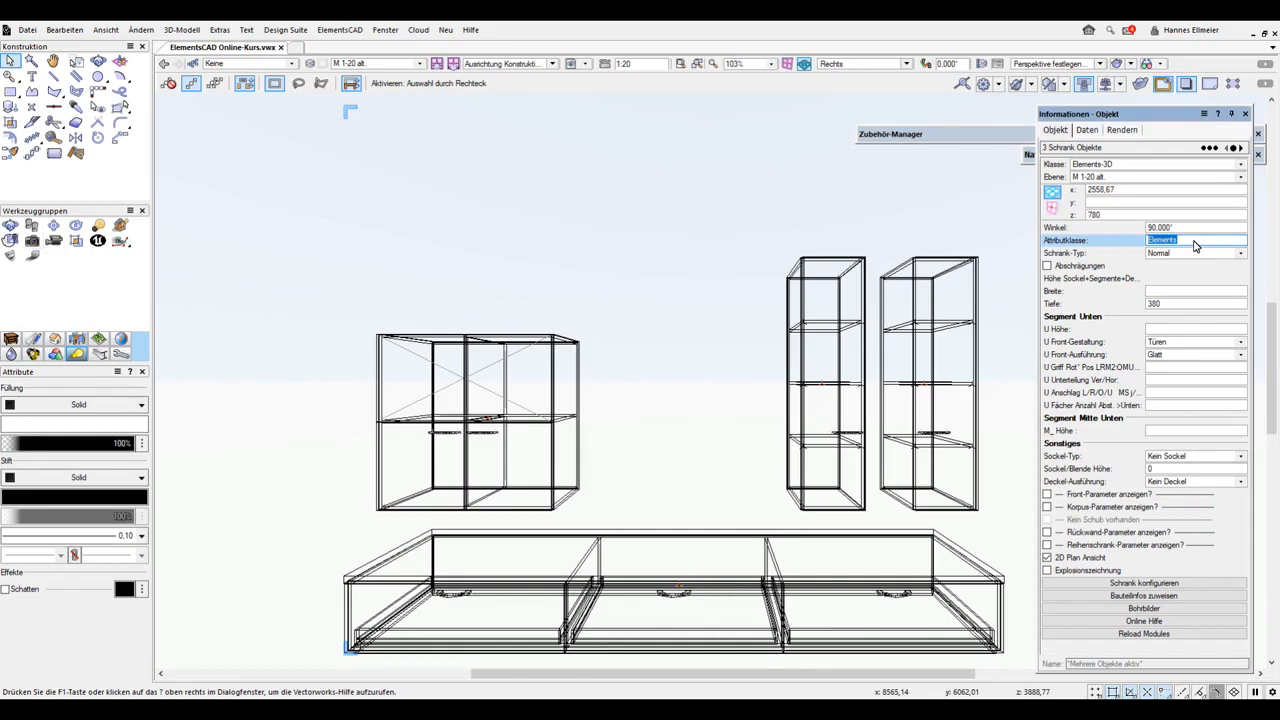
pyautogui.write('Oberschrank')
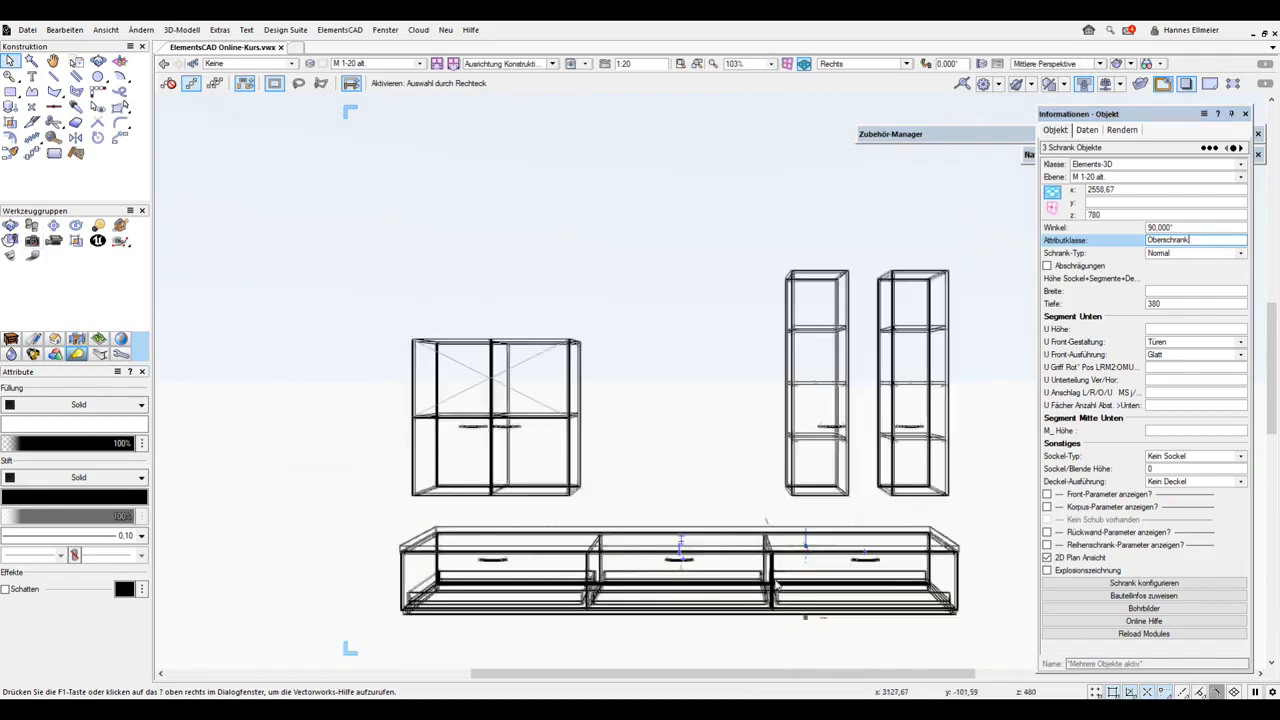
# Step: Set the Attributklasse of the long drawer cabinet at the floor to Unterschrank
pyautogui.click(771, 573)
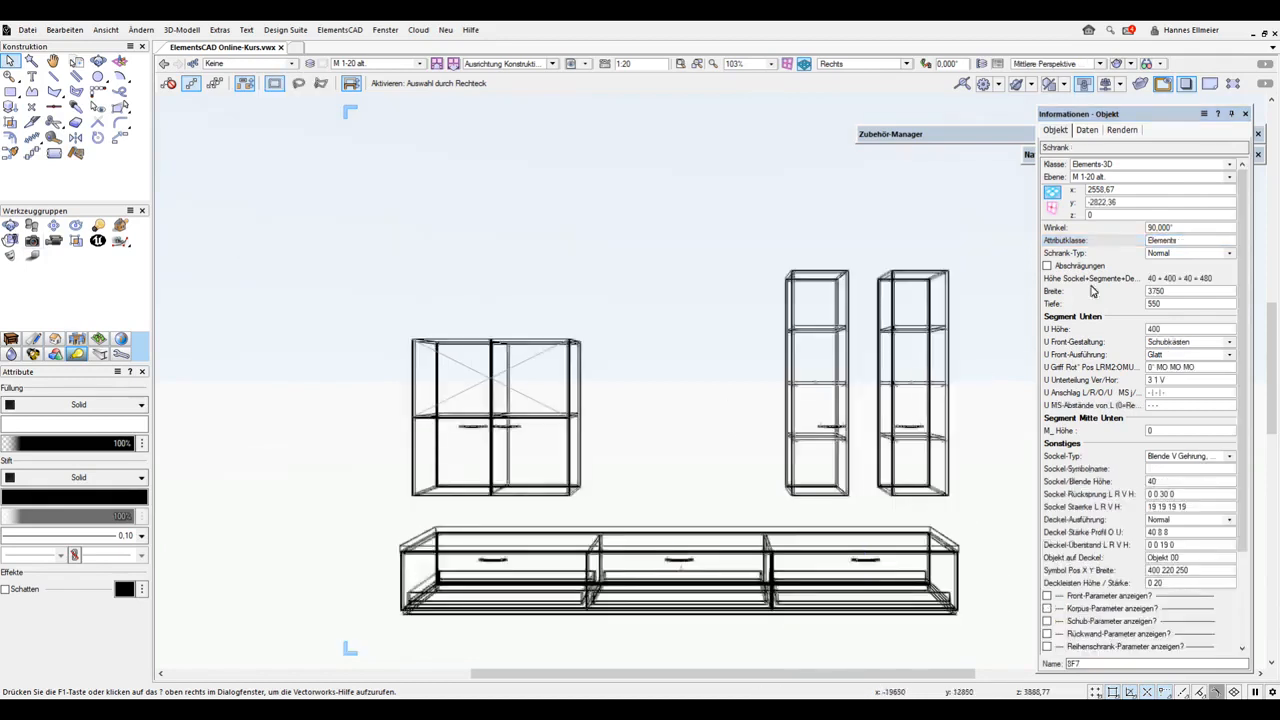
pyautogui.click(1195, 240)
pyautogui.write('Unterschrank')
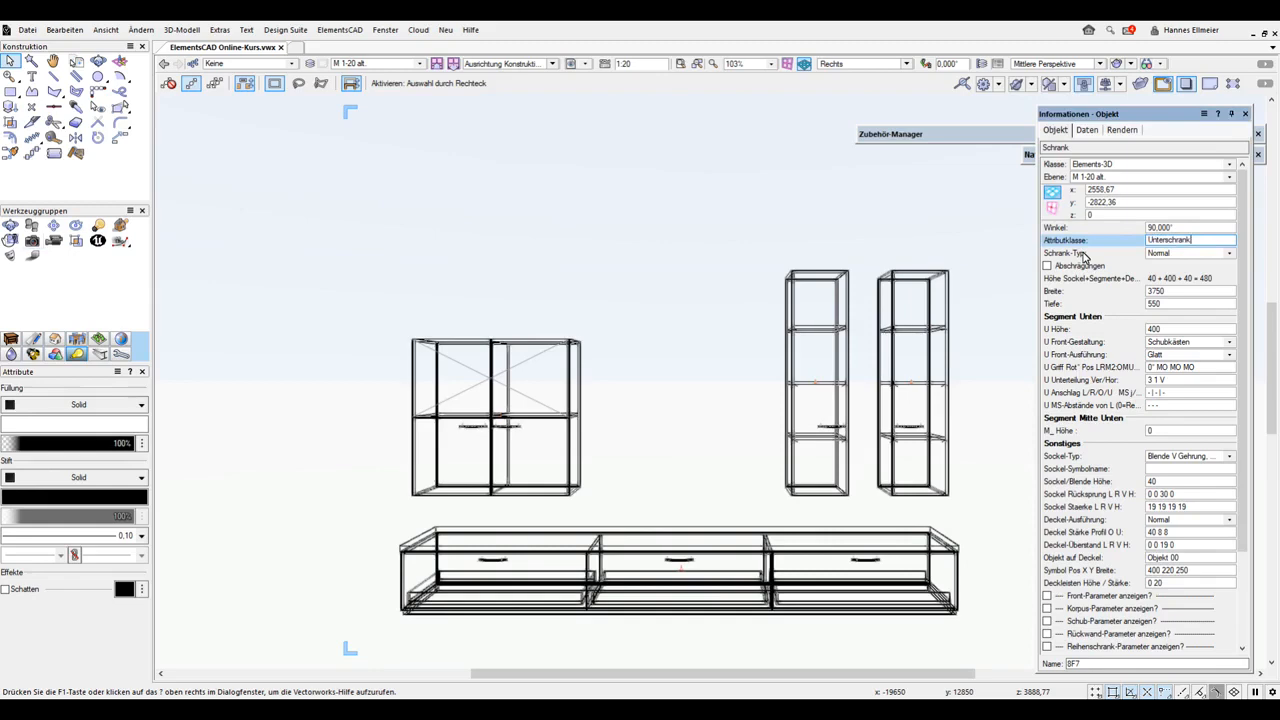
pyautogui.press('Return')
# Step: Assign texture Wche044 from Arcotex.vwx to all selected parts of the long drawer cabinet and show the model as Volumenmodell
pyautogui.scroll(-3, 1128, 398)
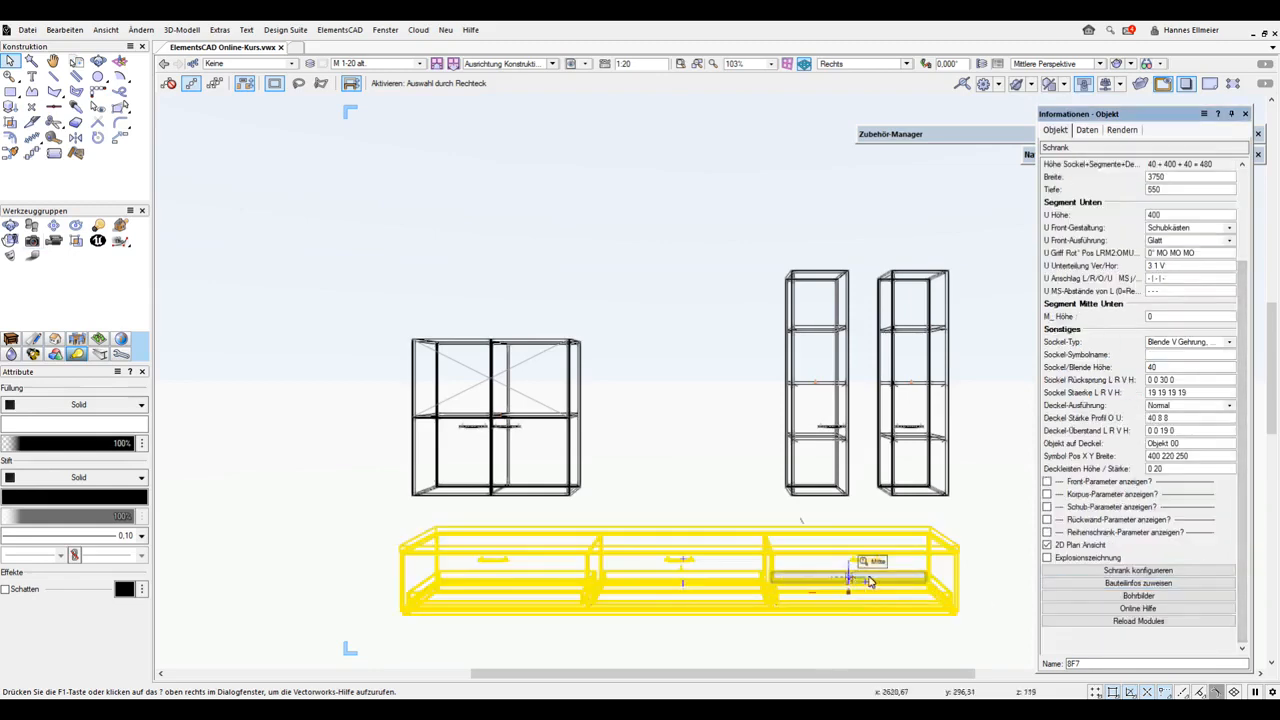
pyautogui.click(1158, 585)
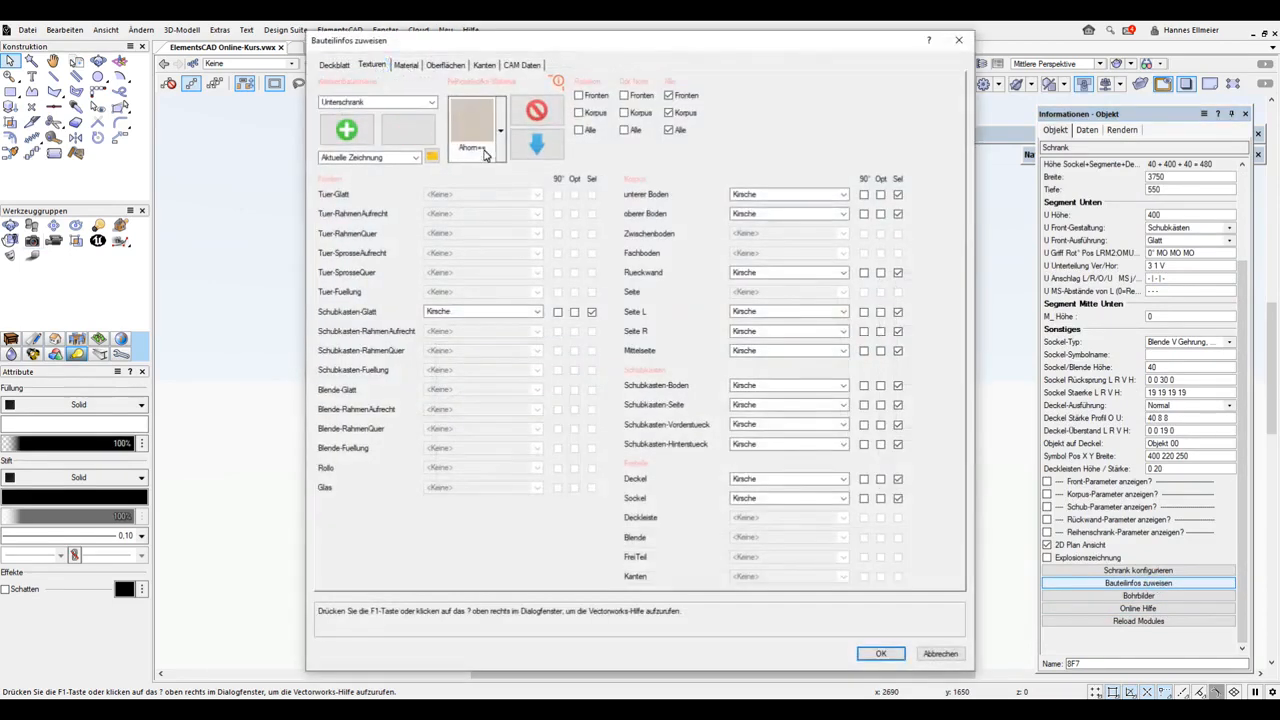
pyautogui.click(410, 158)
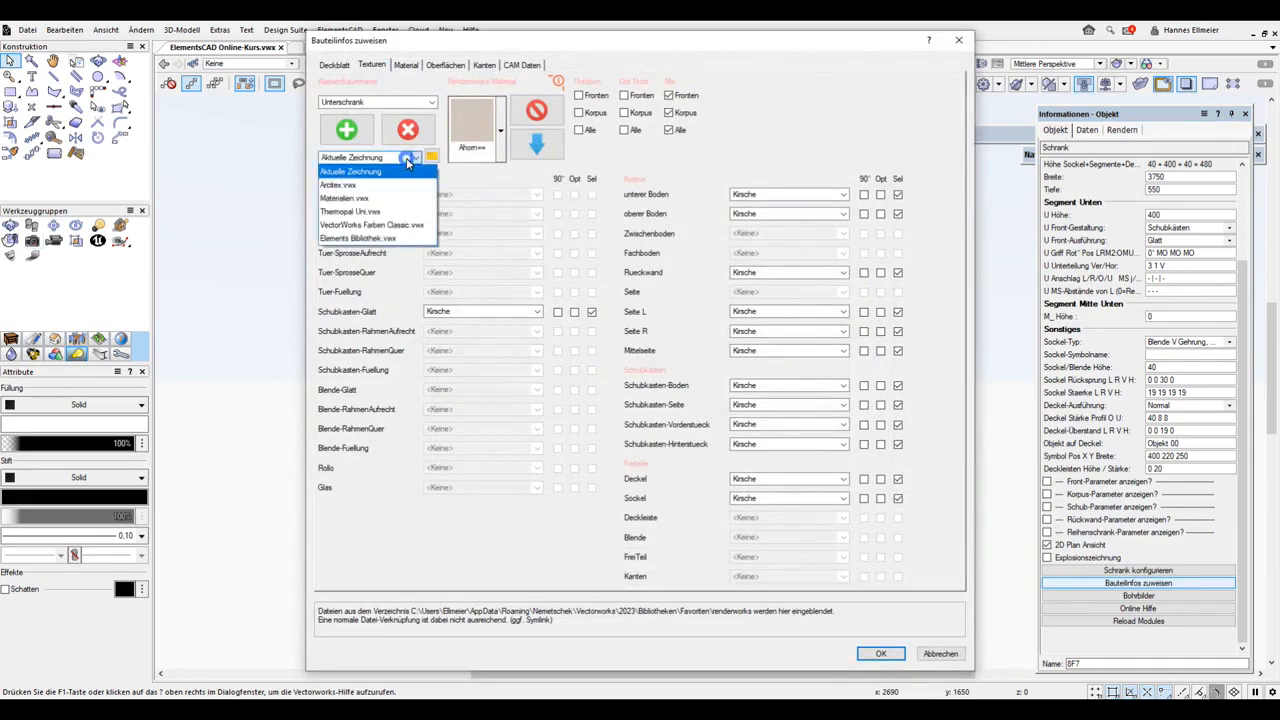
pyautogui.click(357, 187)
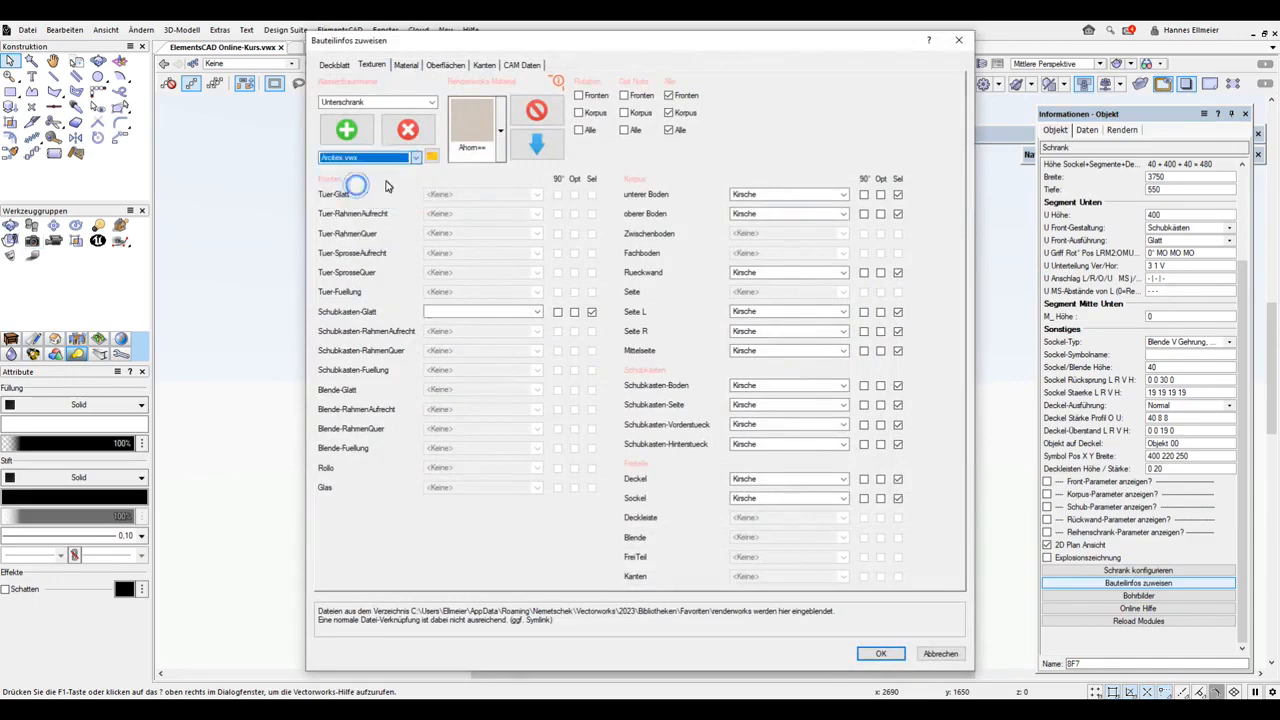
pyautogui.click(501, 134)
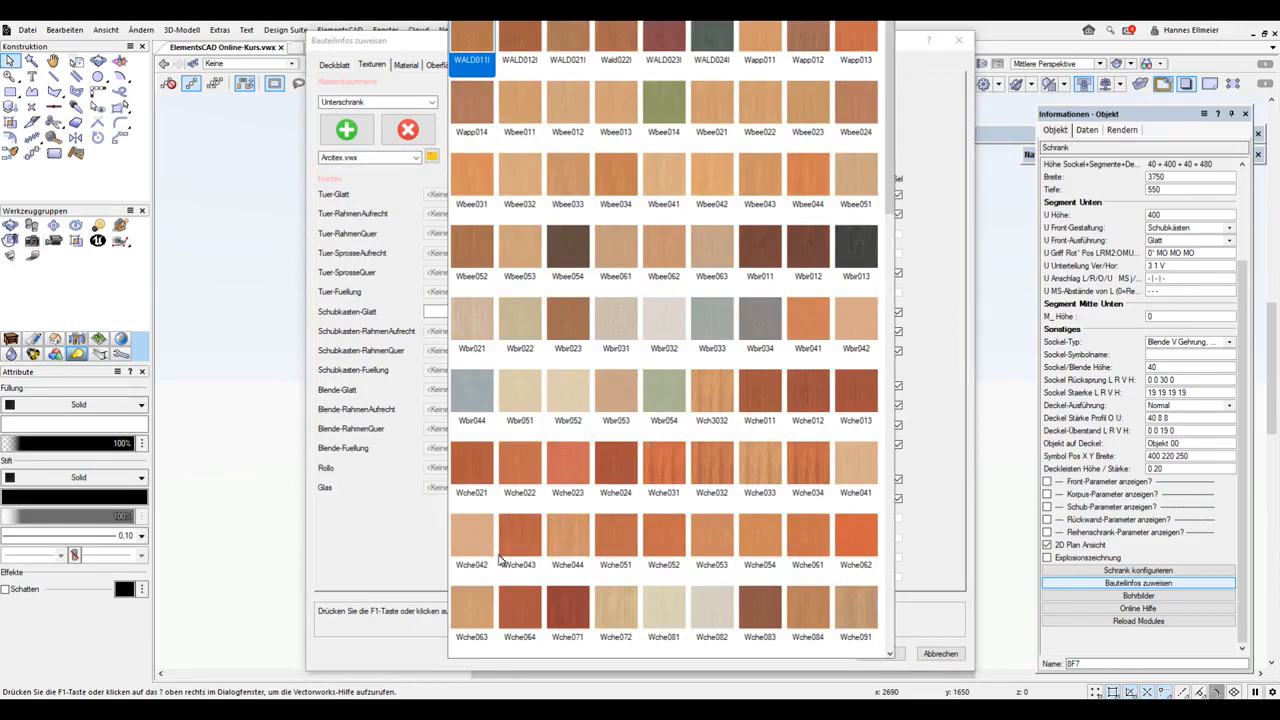
pyautogui.click(572, 540)
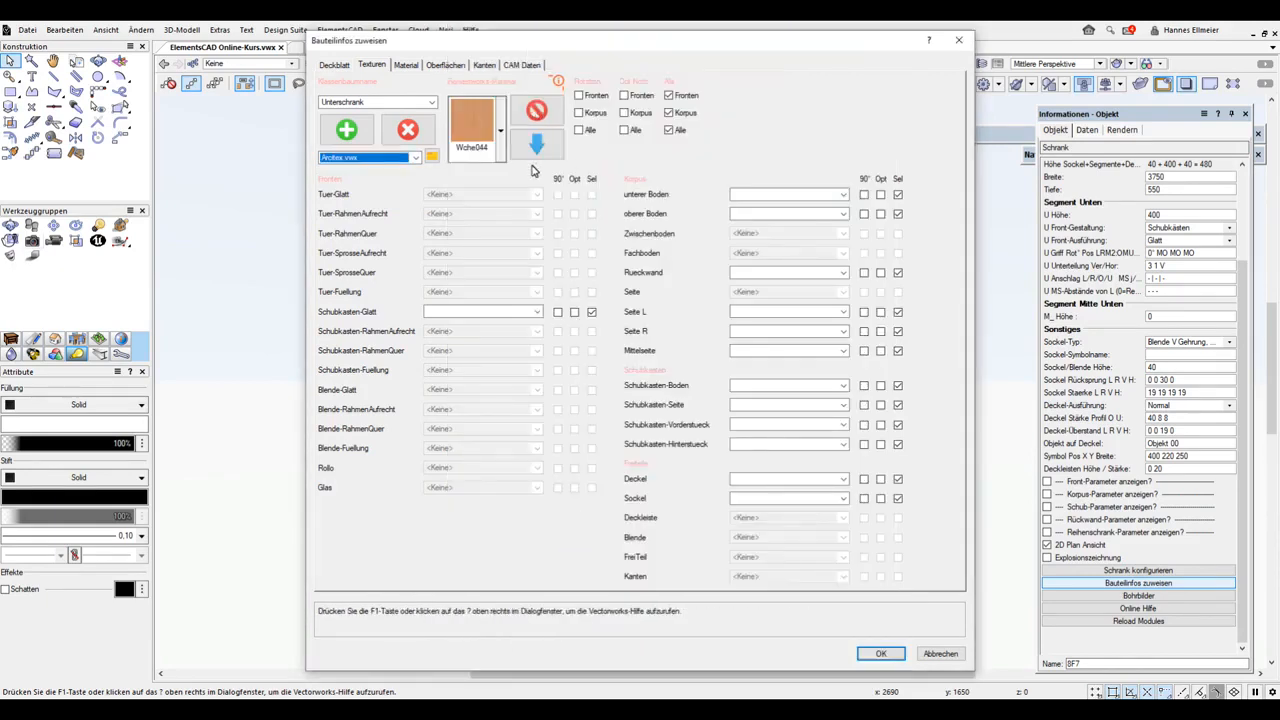
pyautogui.click(536, 146)
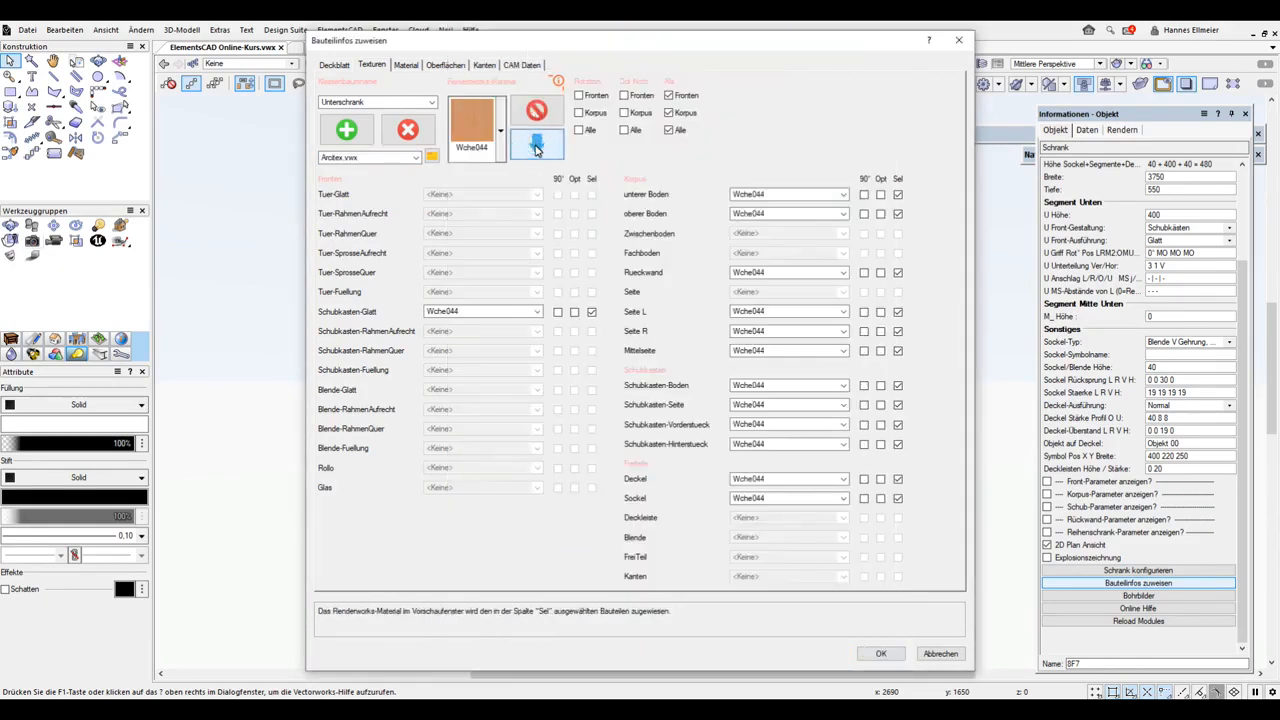
pyautogui.click(880, 654)
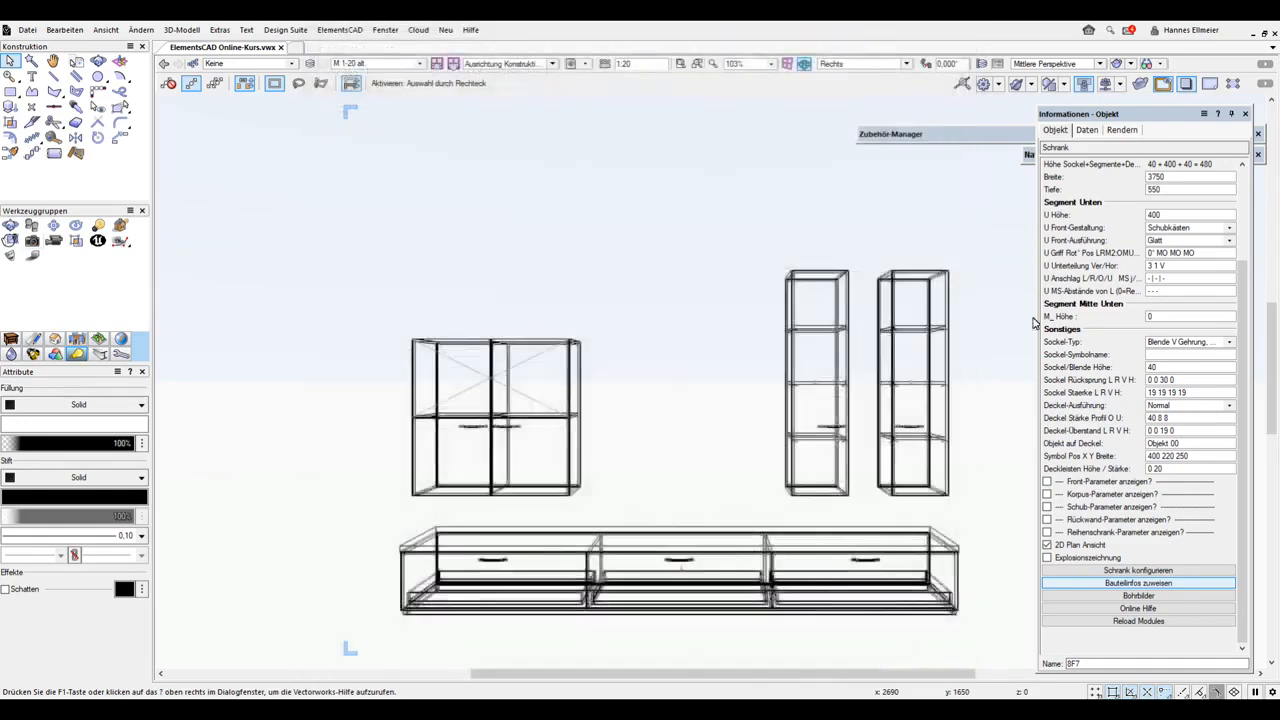
pyautogui.click(1132, 63)
pyautogui.click(1138, 103)
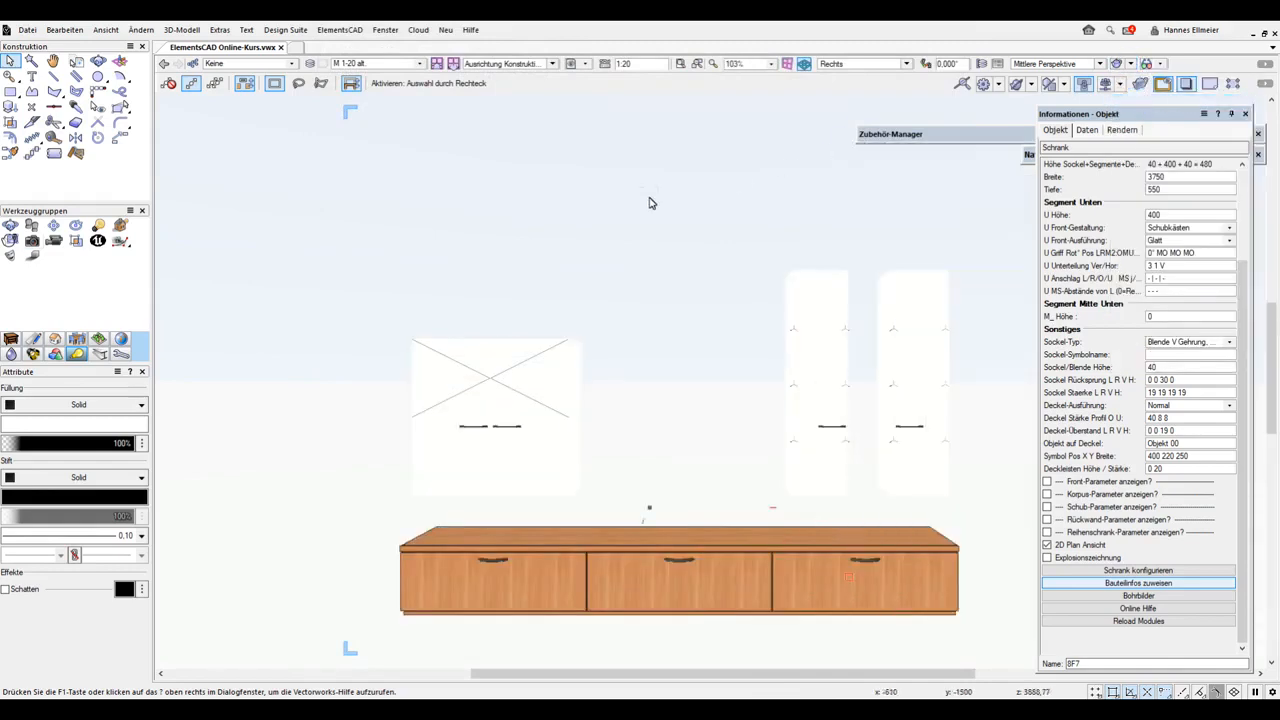
# Step: Select the wide two-door wall cabinet in Drahtmodell display, check its Attributklasse, and return to Volumenmodell
pyautogui.click(1130, 64)
pyautogui.click(1132, 80)
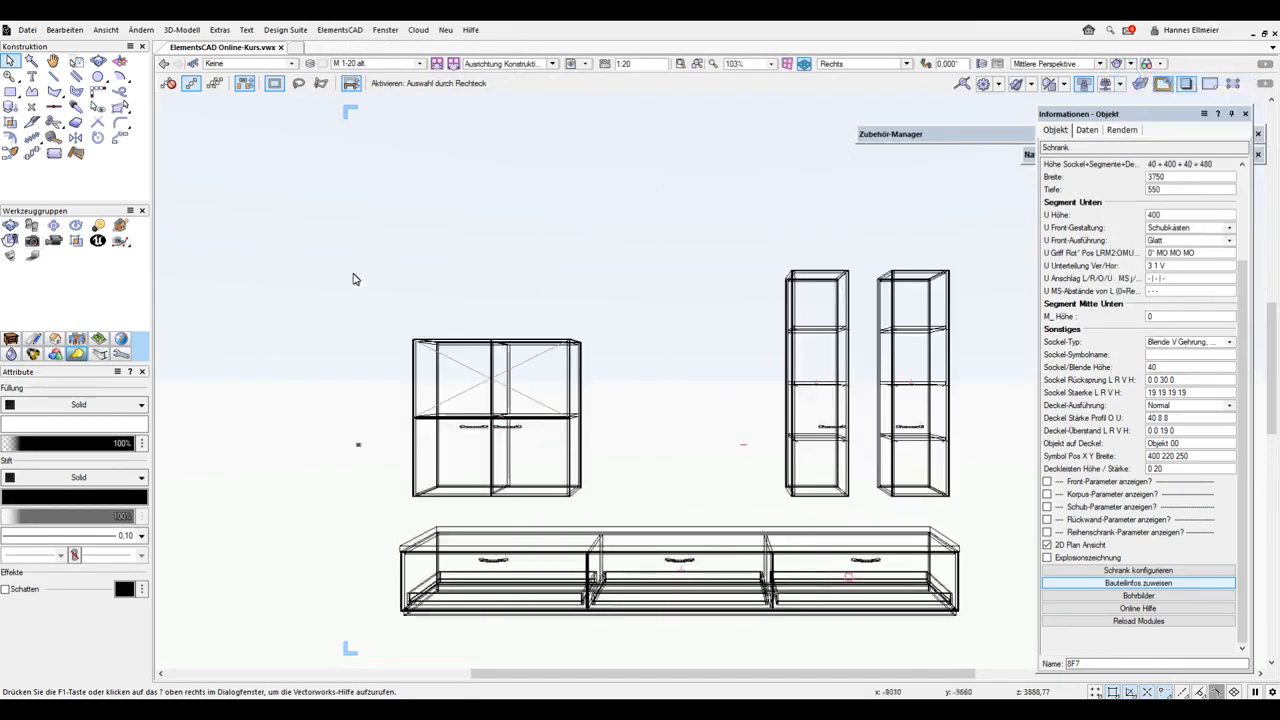
pyautogui.moveTo(341, 189)
pyautogui.mouseDown()
pyautogui.moveTo(957, 526)
pyautogui.moveTo(660, 520)
pyautogui.mouseUp()
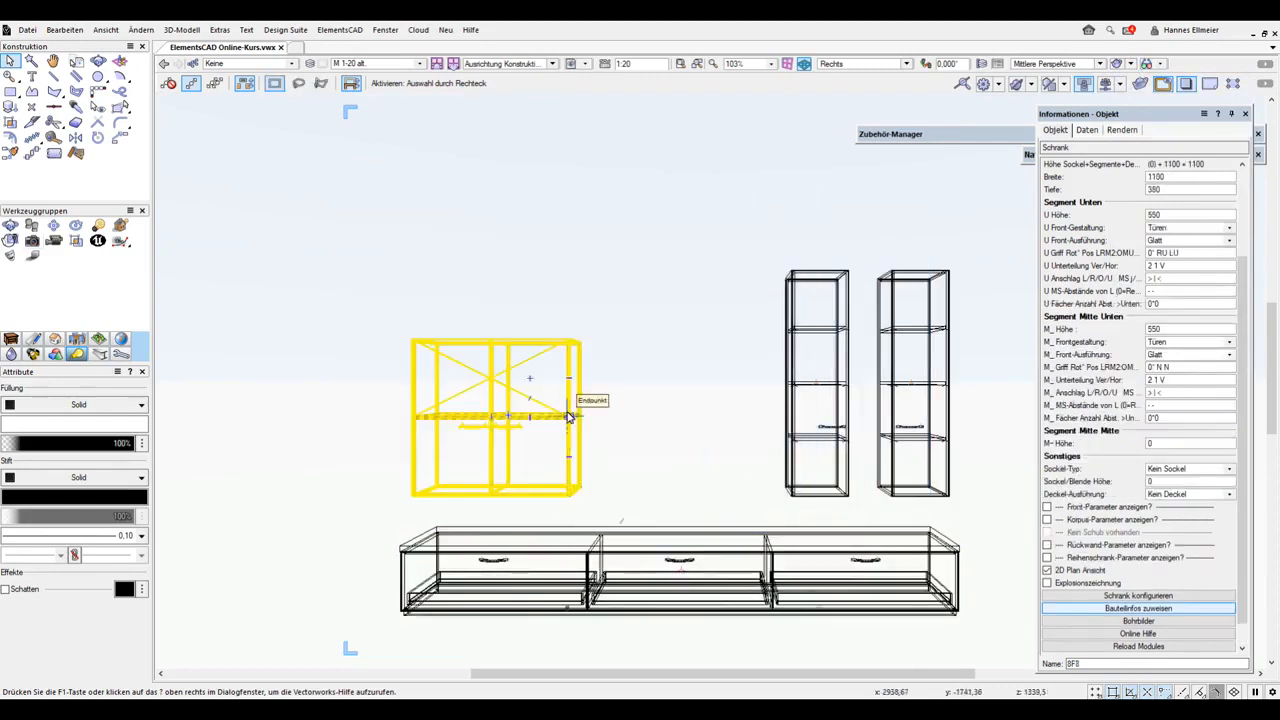
pyautogui.moveTo(1241, 273); pyautogui.dragTo(1238, 209)
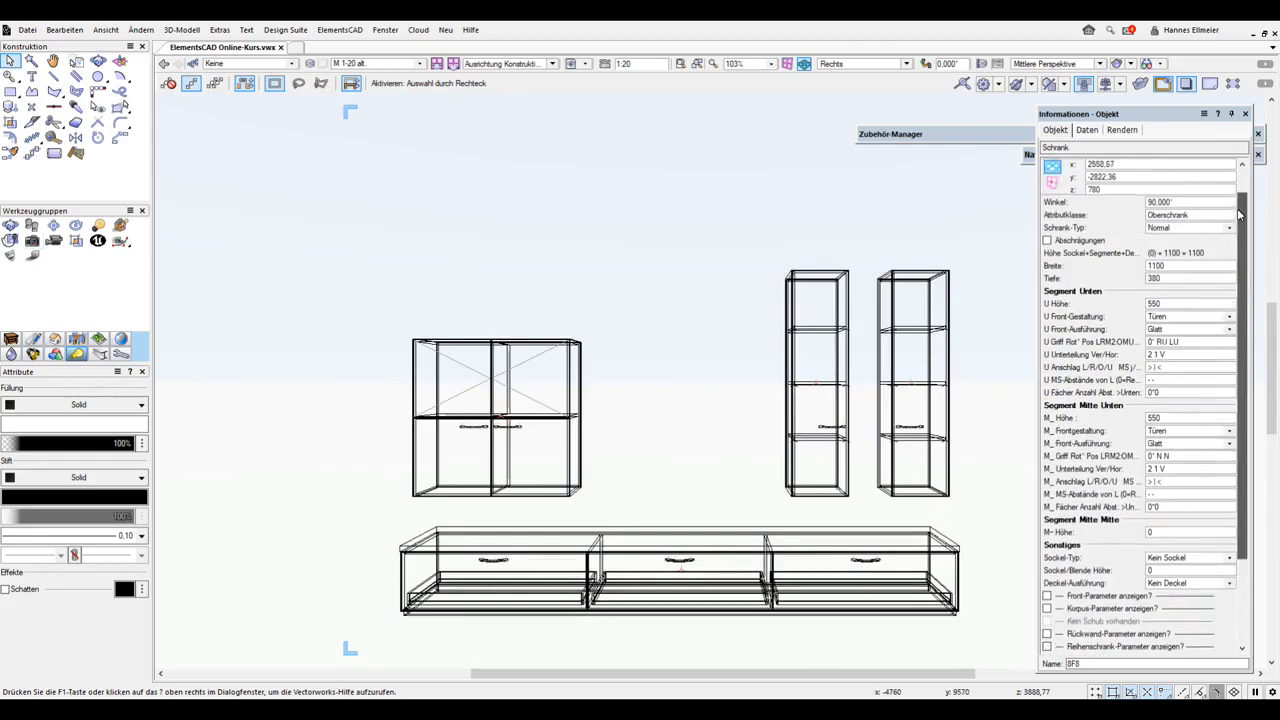
pyautogui.click(1130, 65)
pyautogui.click(1143, 100)
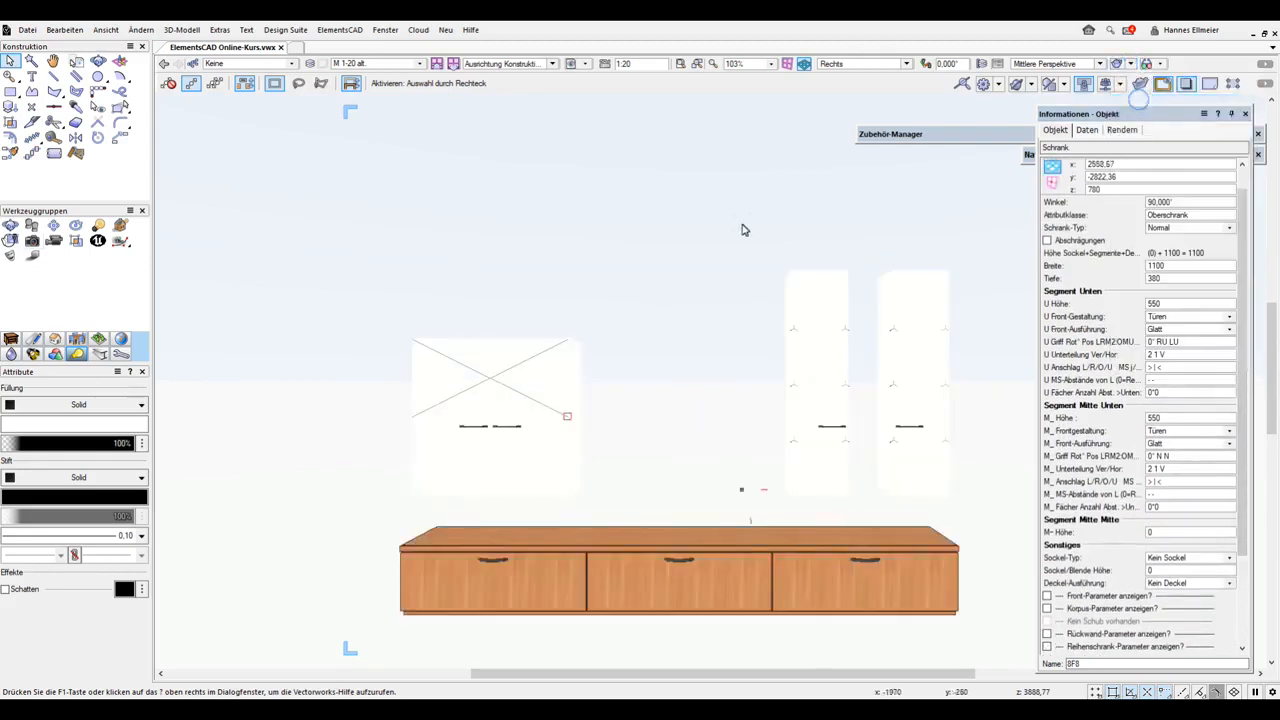
# Step: Assign the current drawing's Wche044 texture to all selected parts of the wide wall cabinet
pyautogui.click(1246, 571)
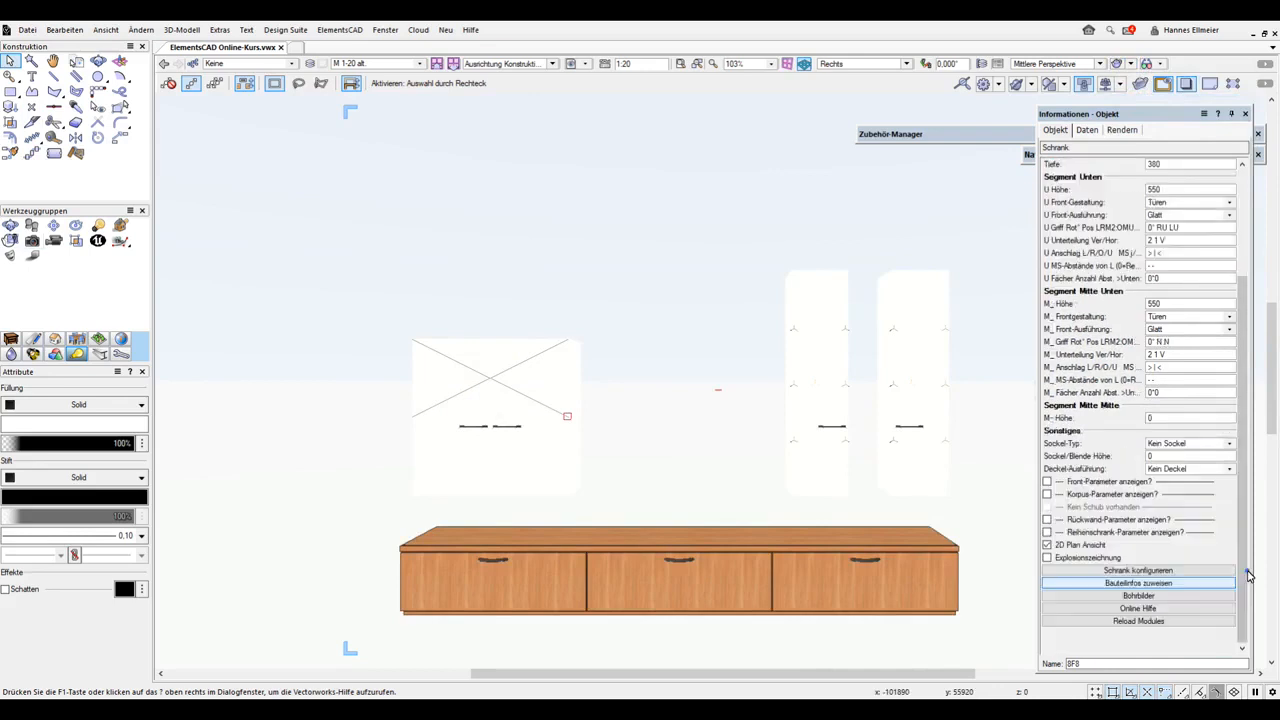
pyautogui.click(1137, 583)
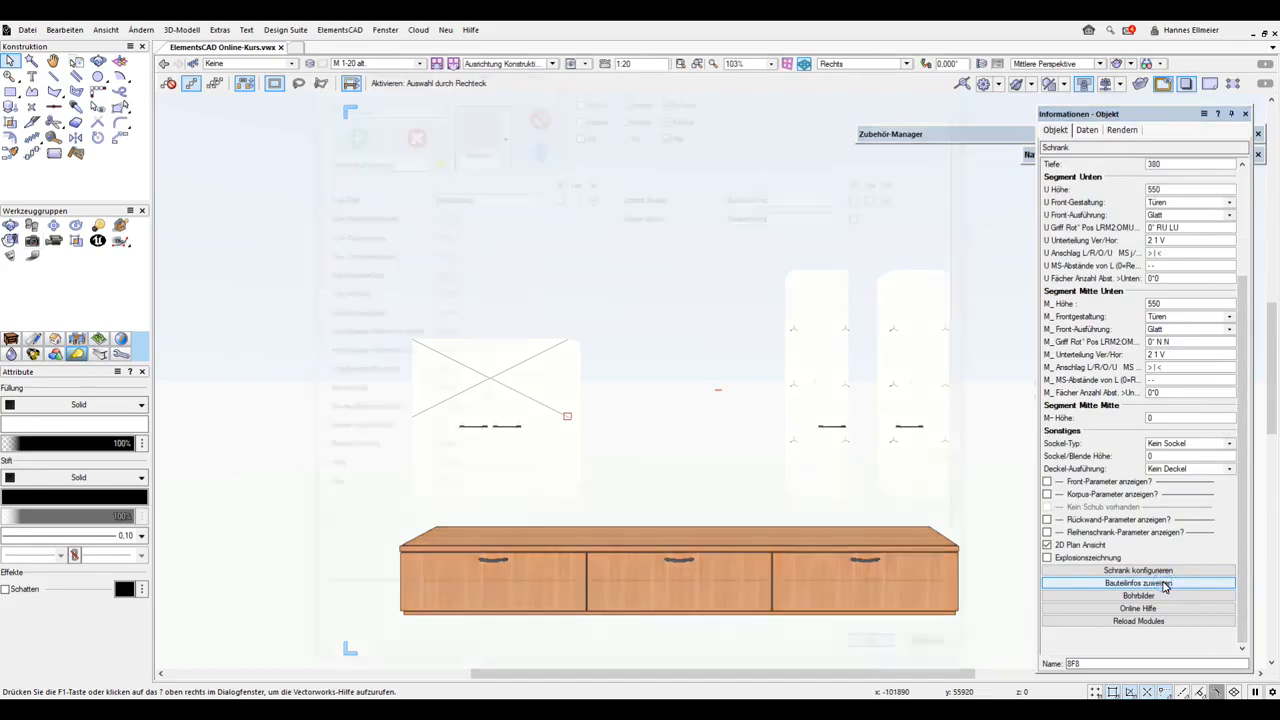
pyautogui.click(500, 140)
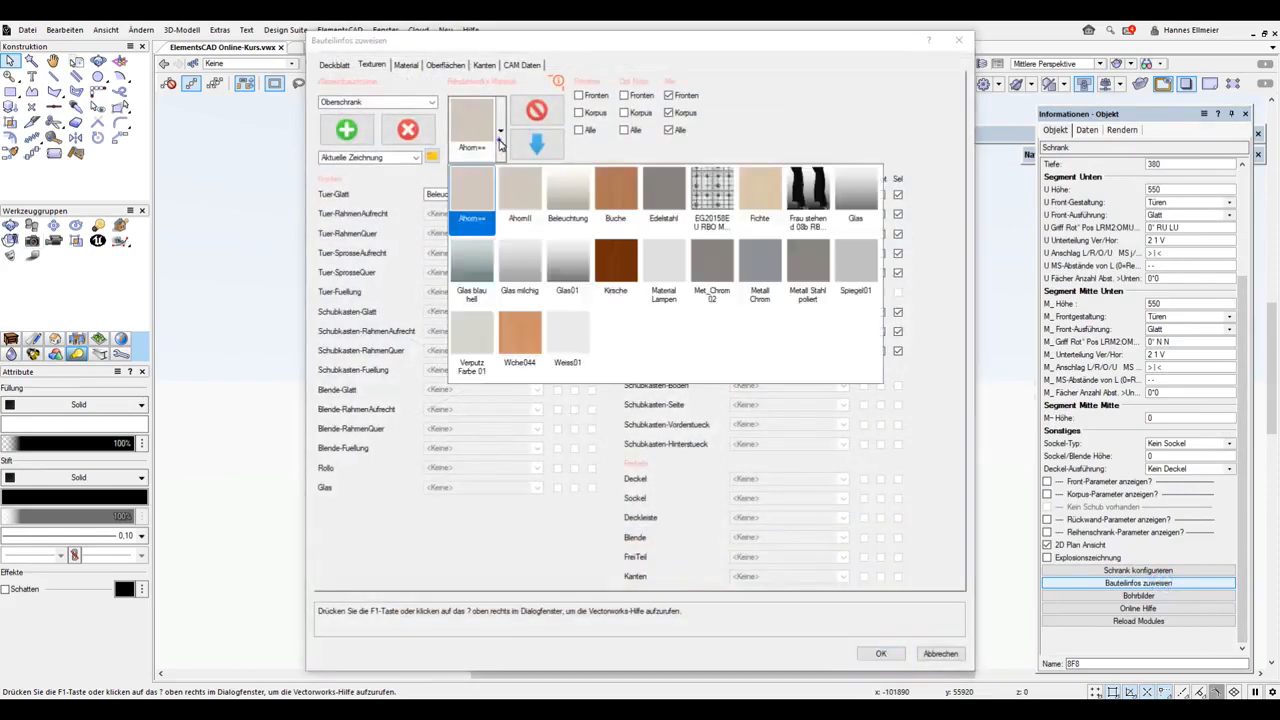
pyautogui.click(522, 335)
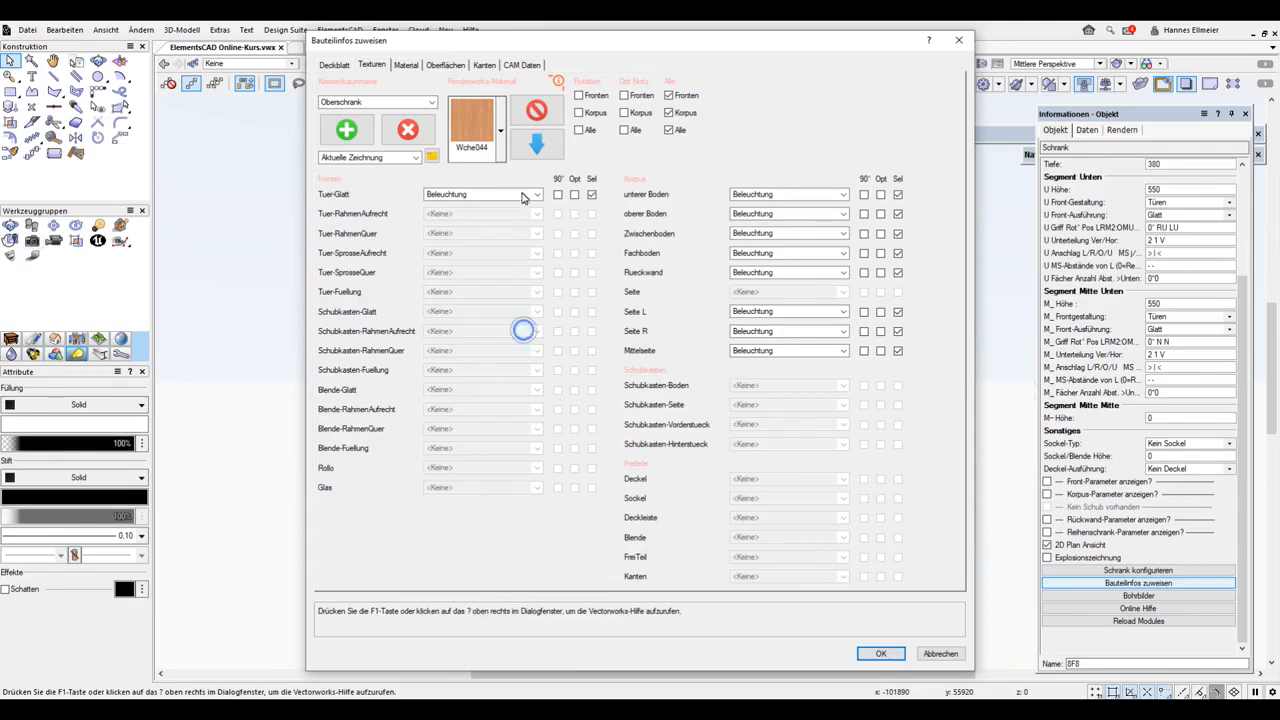
pyautogui.click(540, 145)
pyautogui.click(881, 653)
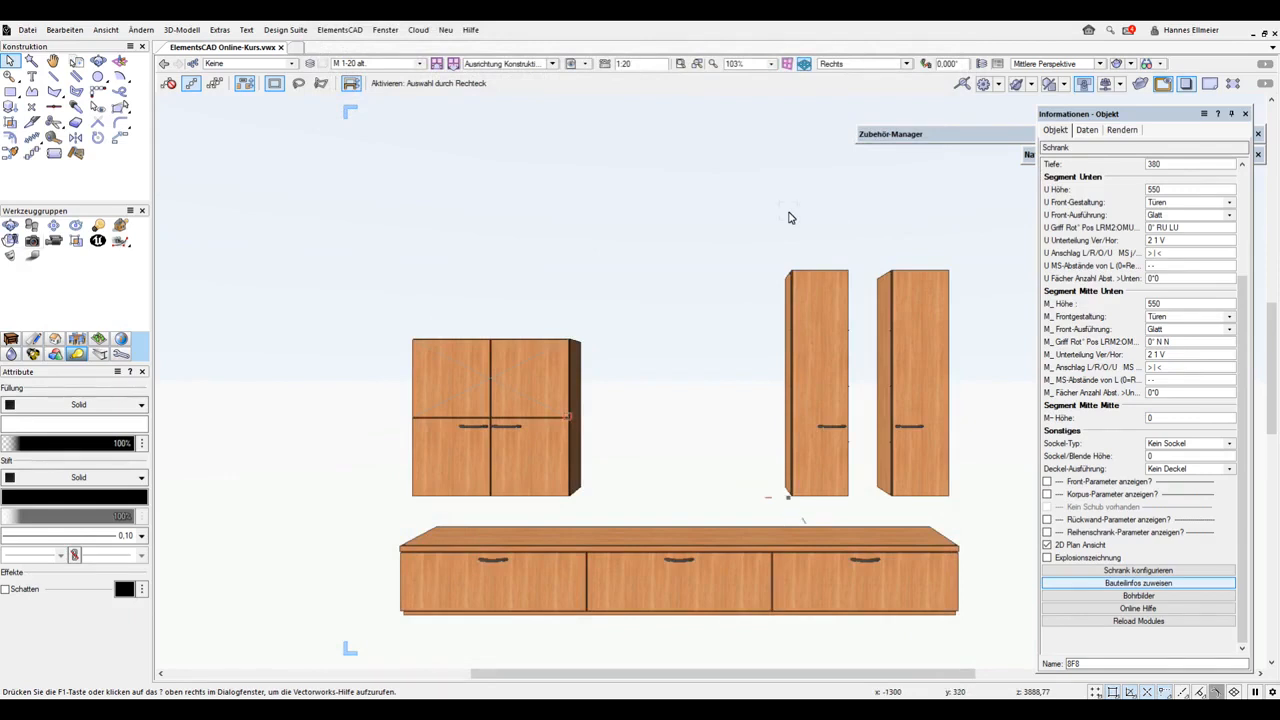
# Step: Try texture Weiss01 for Tuer-Glatt on the left tall wall cabinet, and undo the change
pyautogui.click(808, 292)
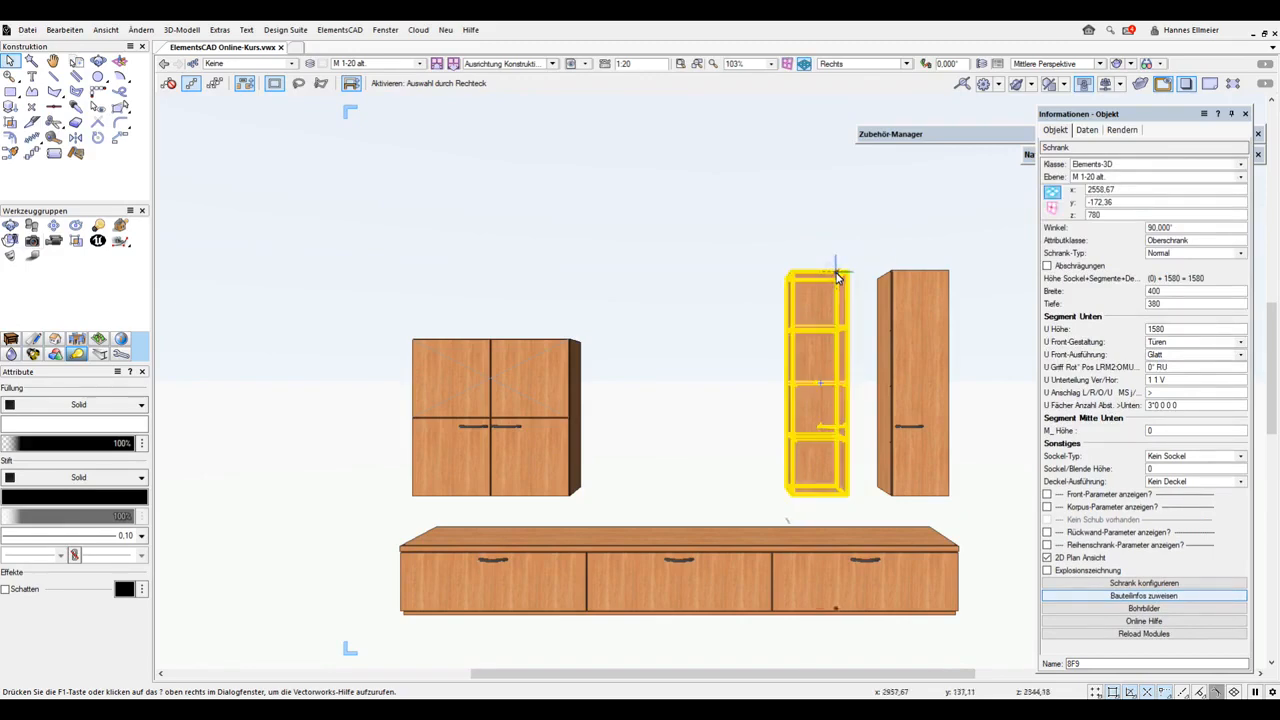
pyautogui.click(1112, 598)
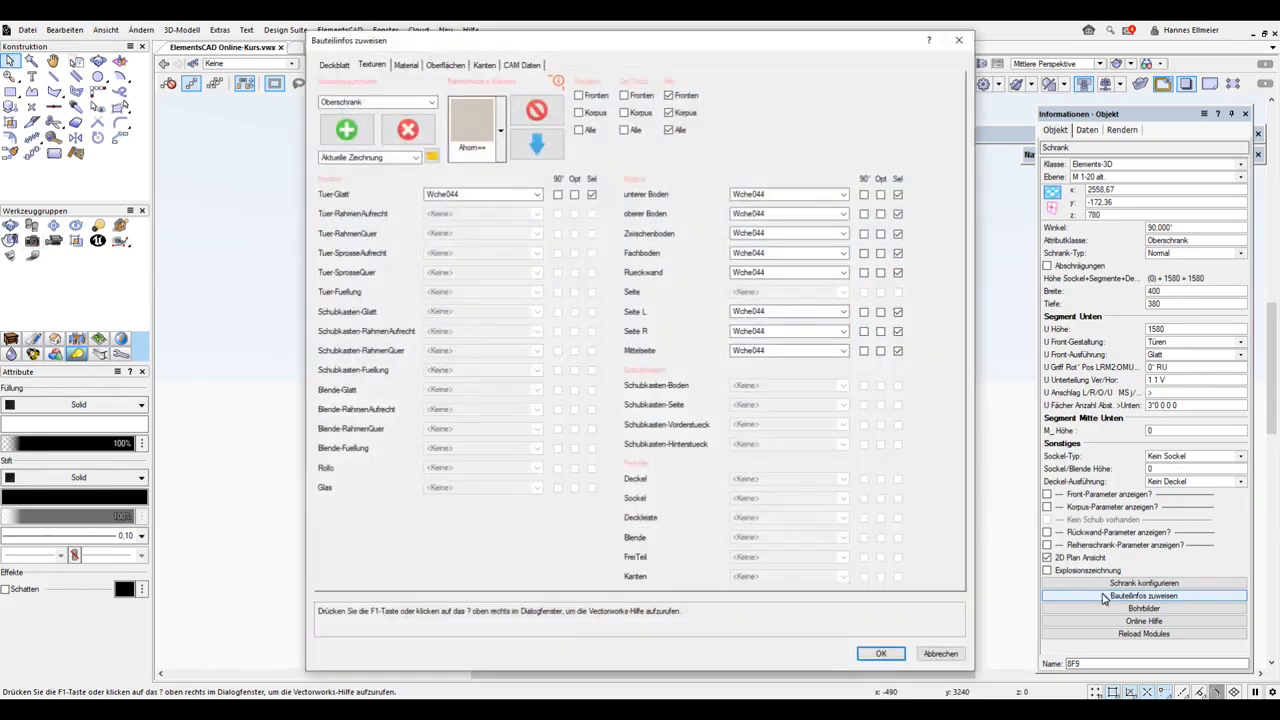
pyautogui.click(464, 196)
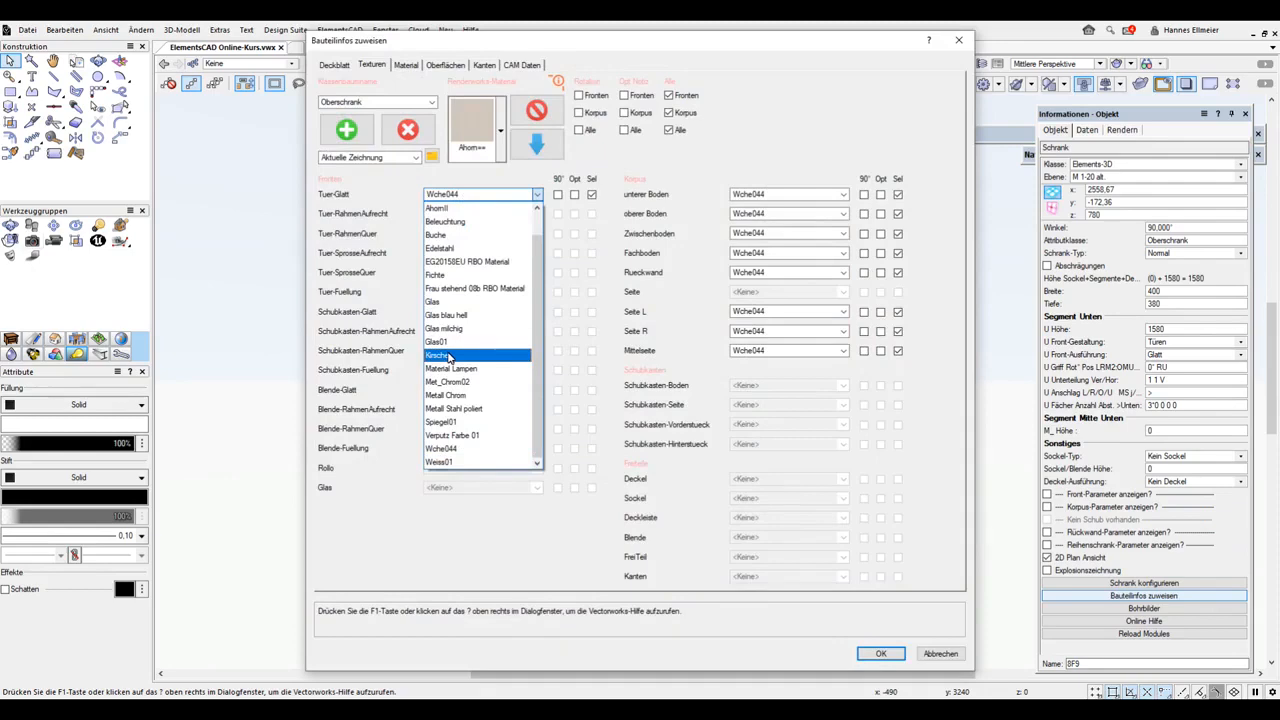
pyautogui.click(440, 462)
pyautogui.click(884, 653)
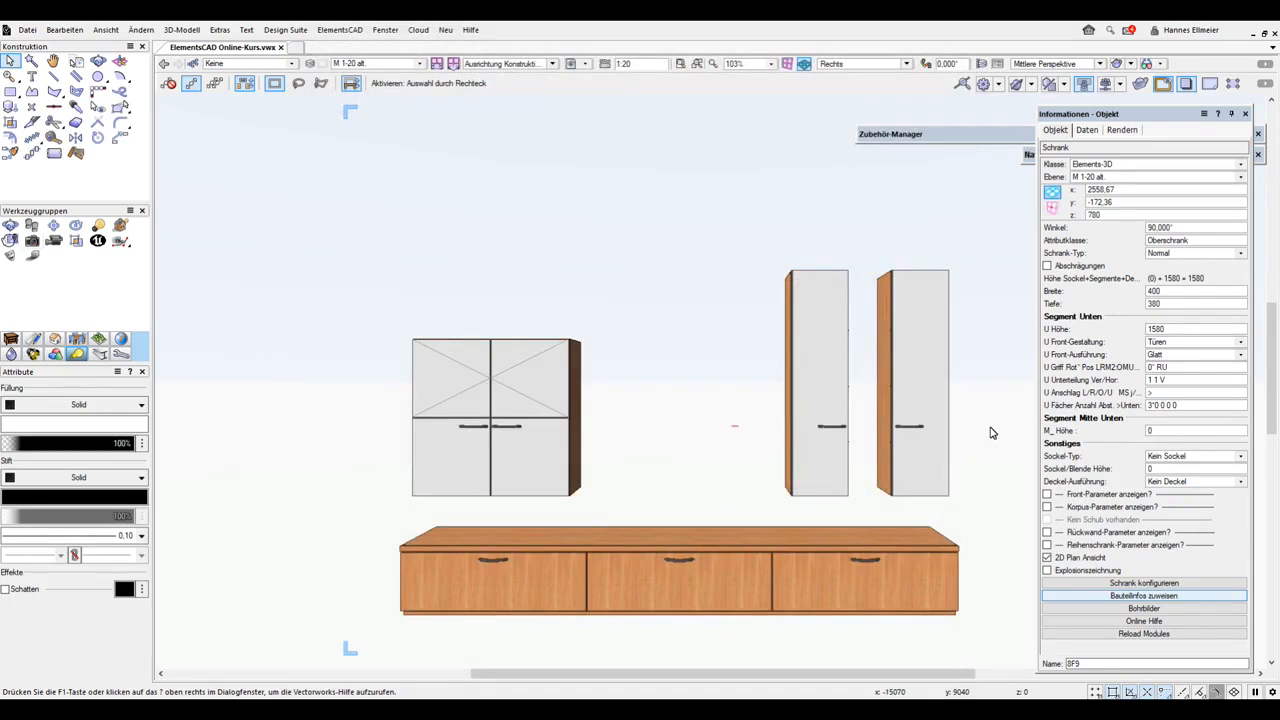
pyautogui.click(75, 33)
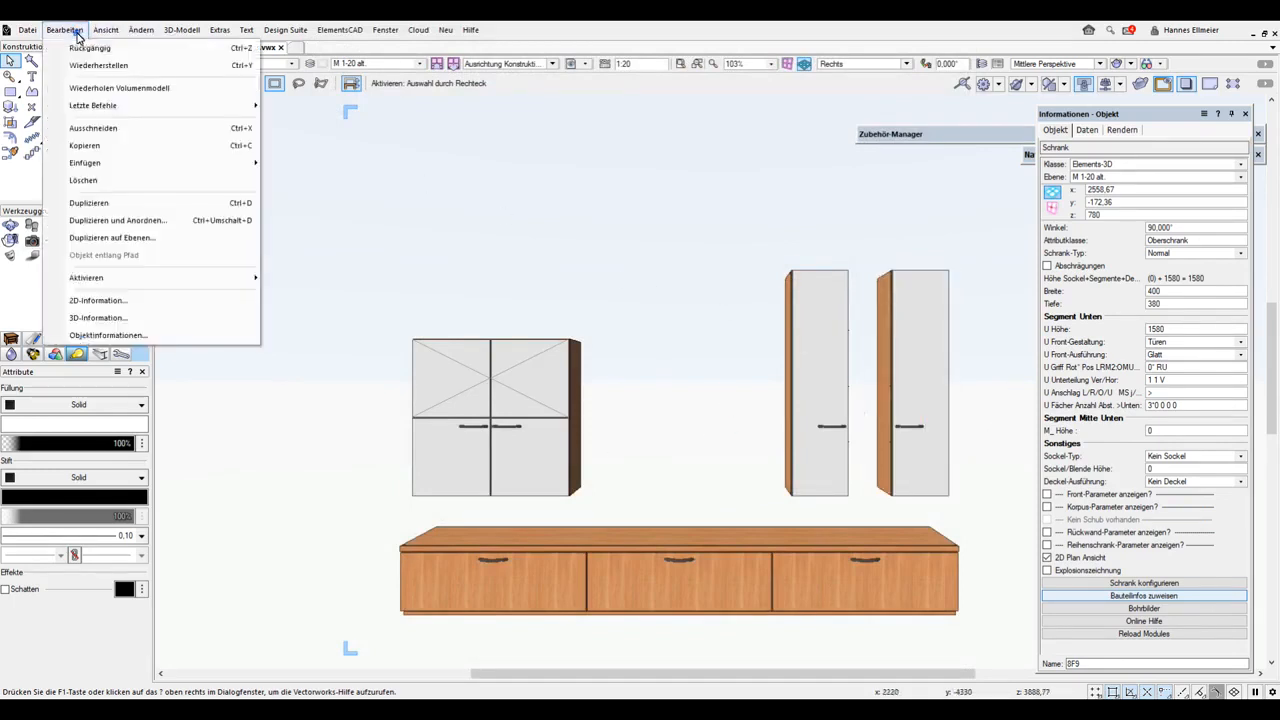
pyautogui.click(88, 48)
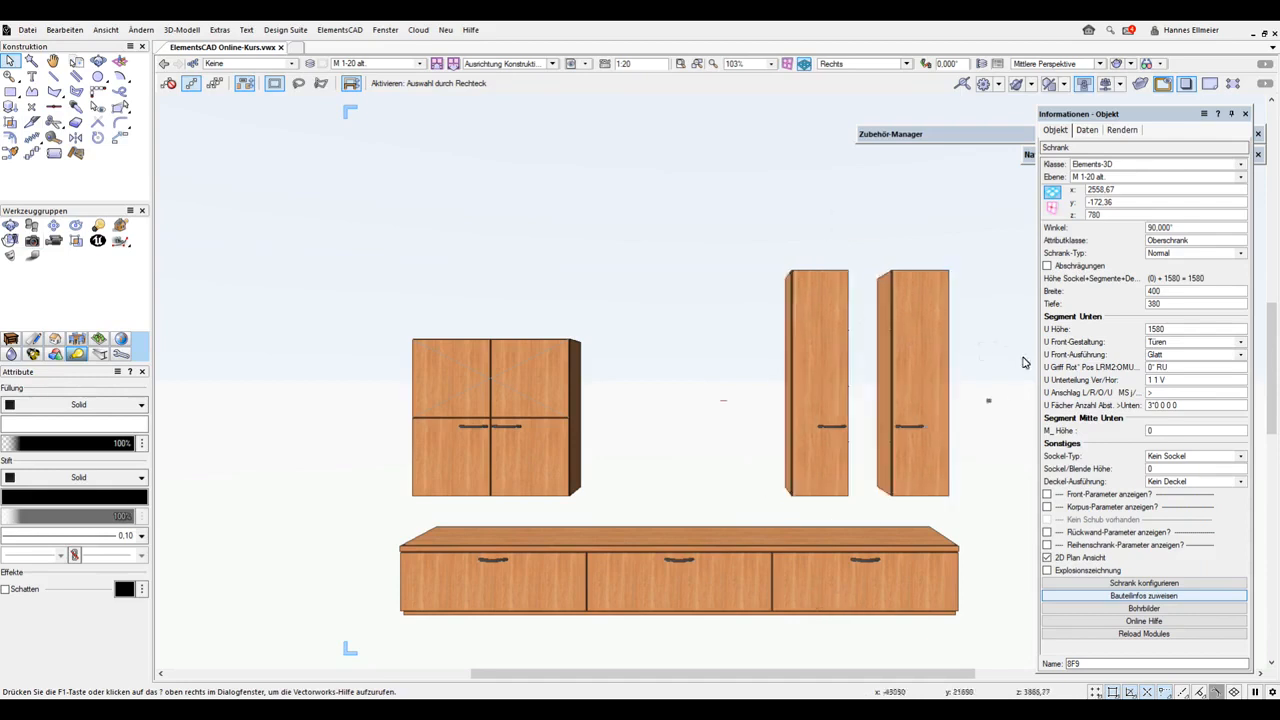
# Step: Try a Blende front with texture Glas01 on the left tall wall cabinet, and return its front design to Türen
pyautogui.click(1164, 344)
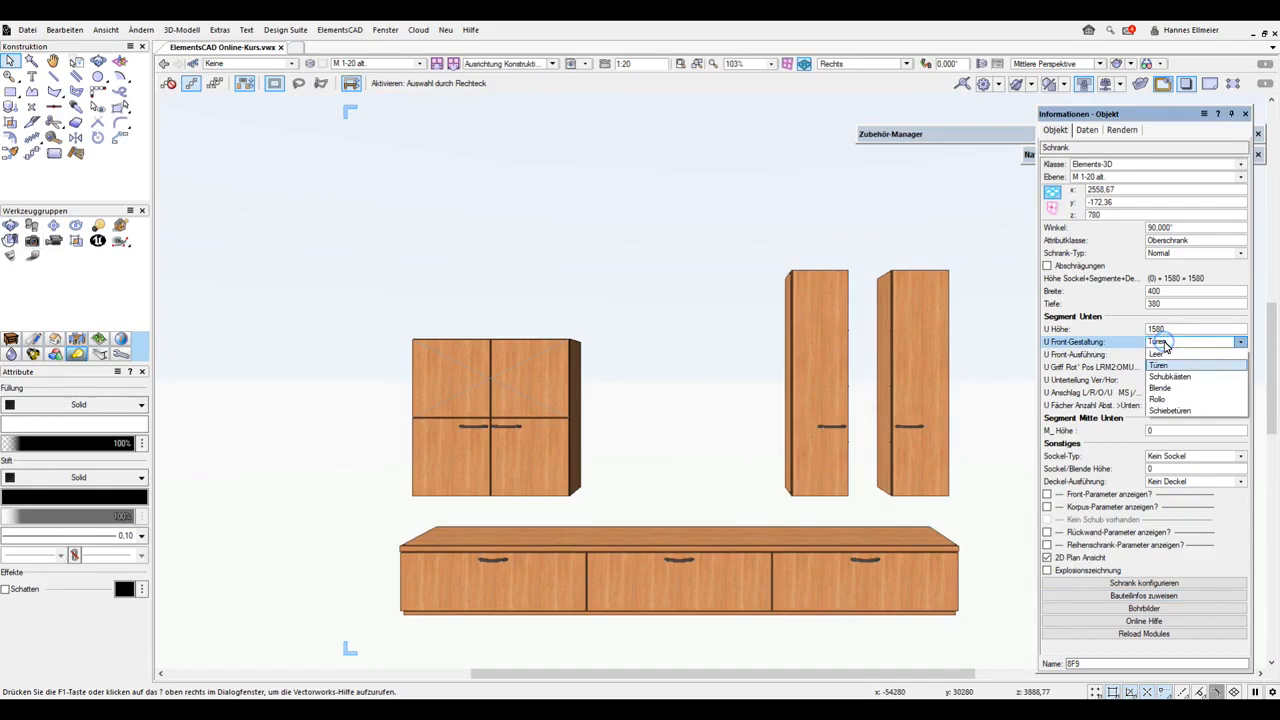
pyautogui.click(1168, 390)
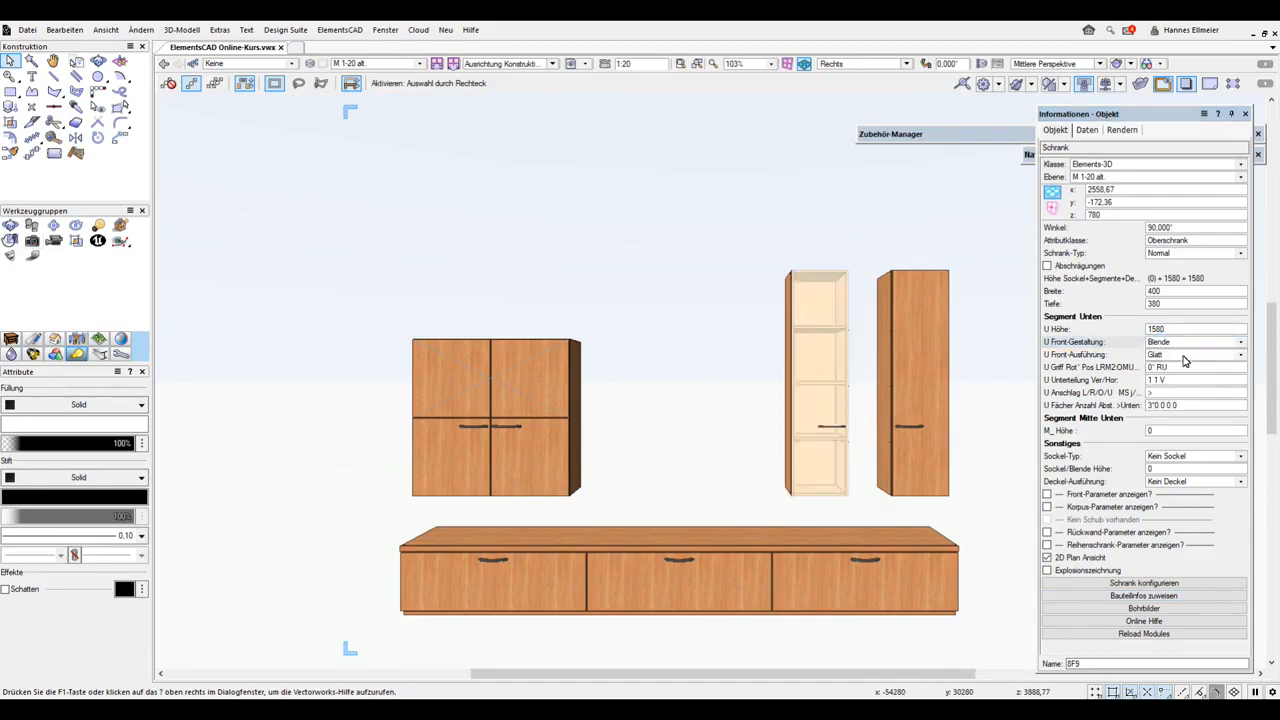
pyautogui.click(1155, 596)
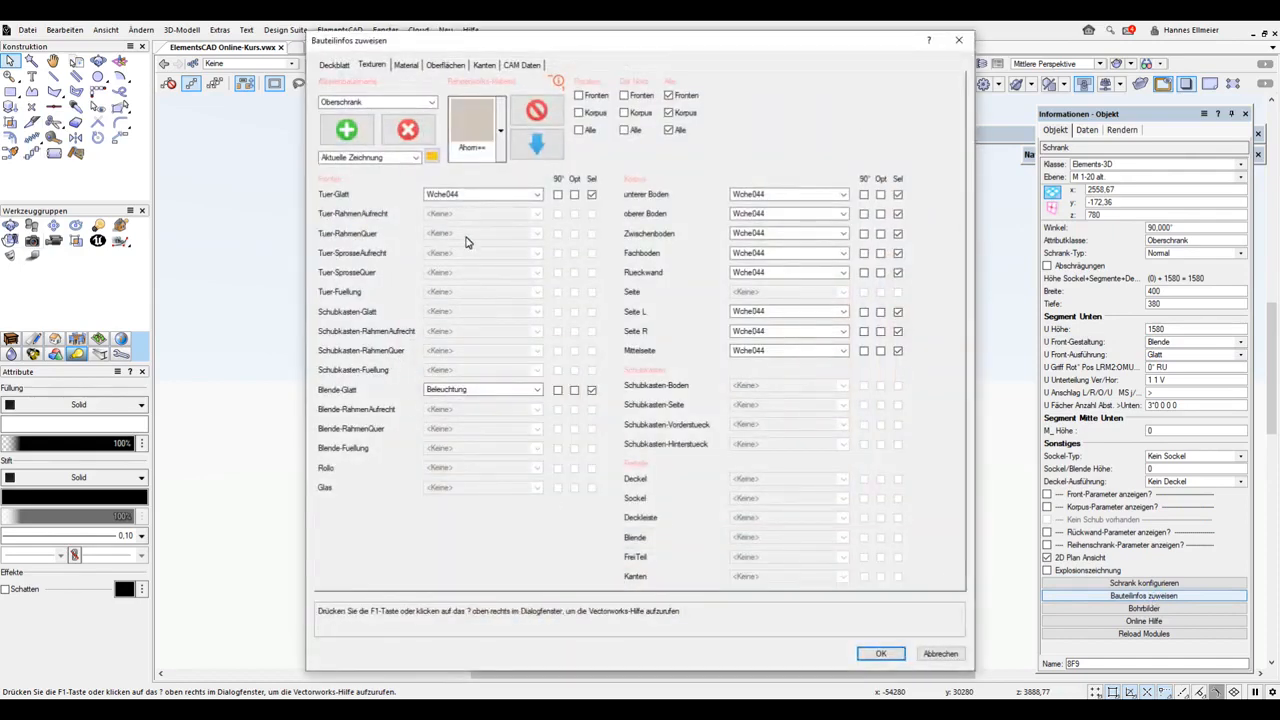
pyautogui.click(475, 390)
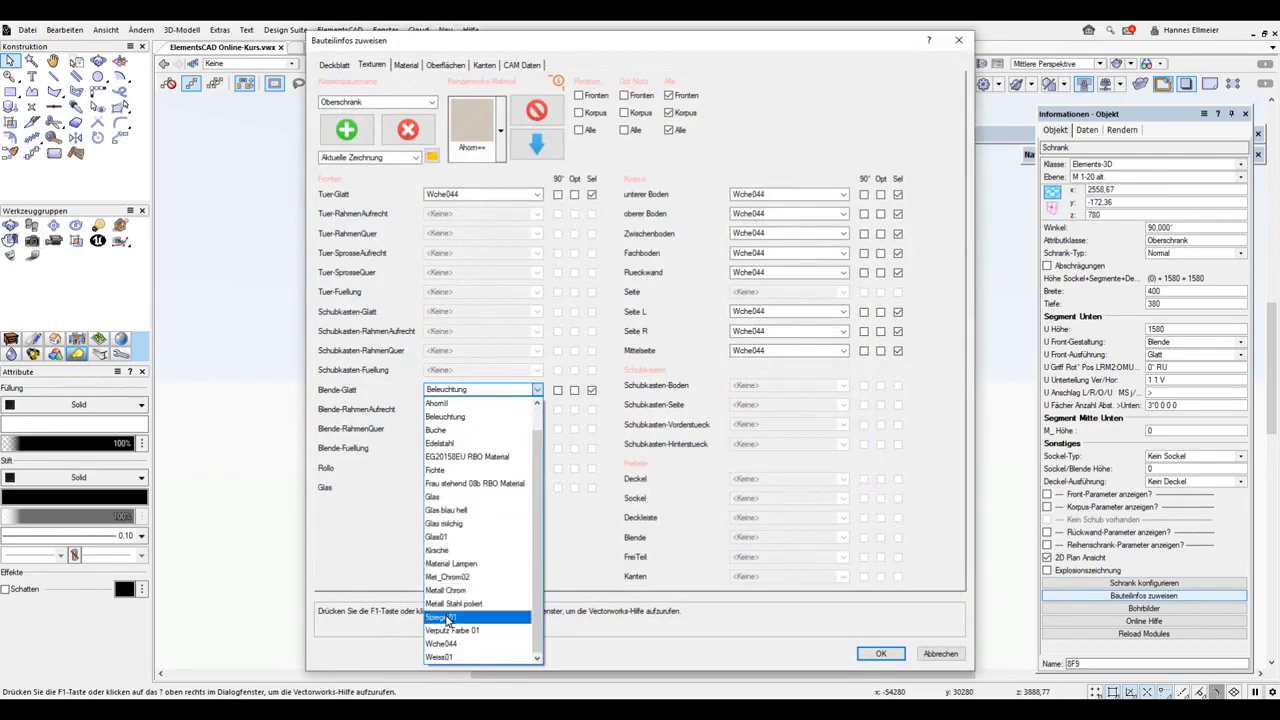
pyautogui.click(437, 537)
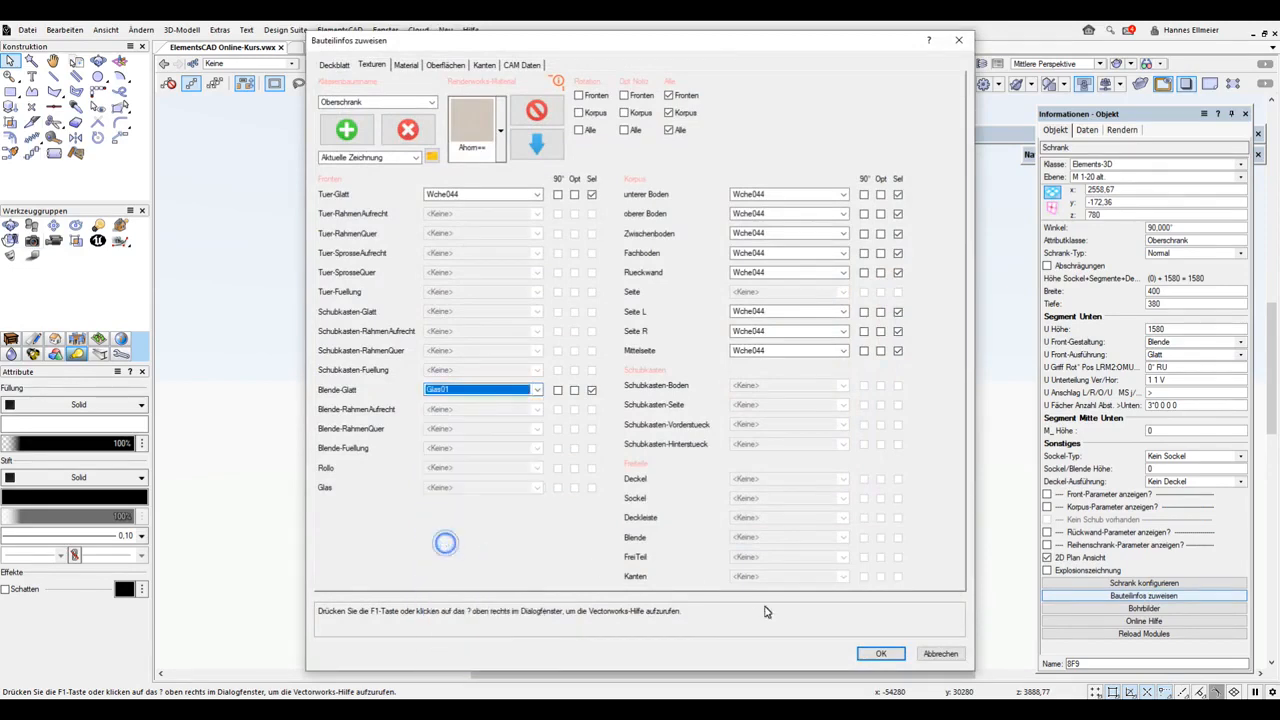
pyautogui.click(879, 652)
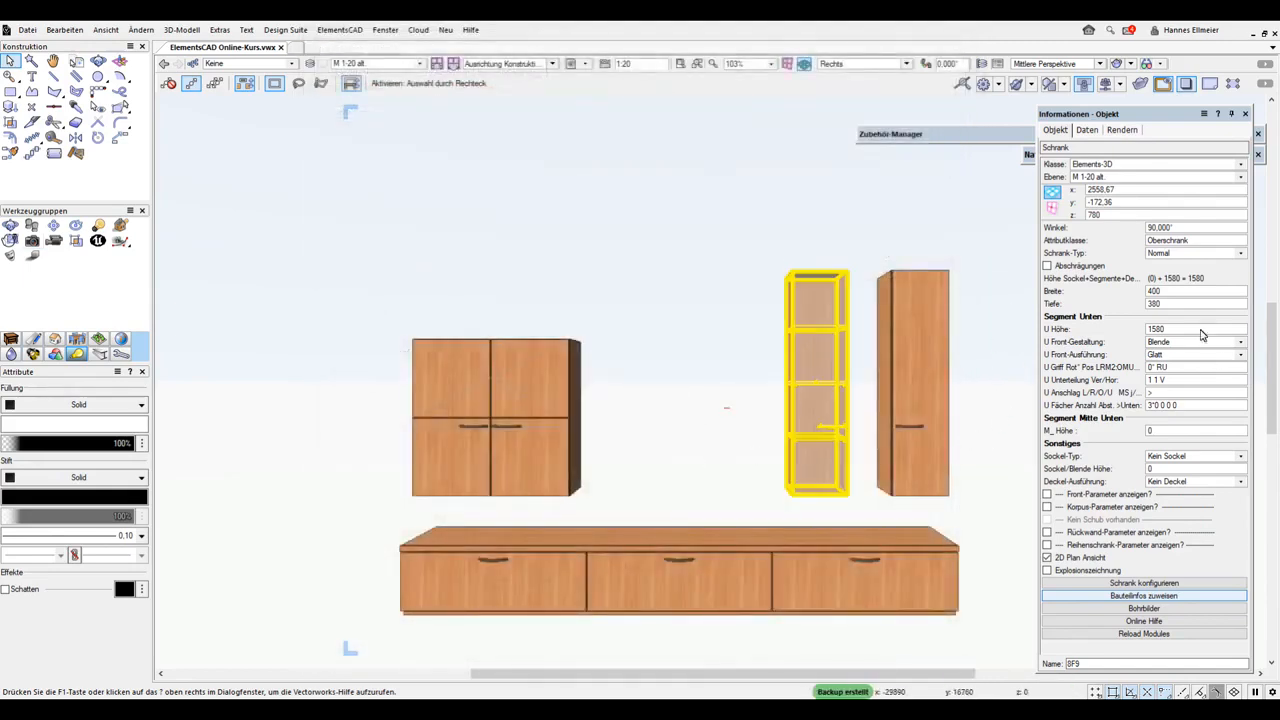
pyautogui.click(1162, 342)
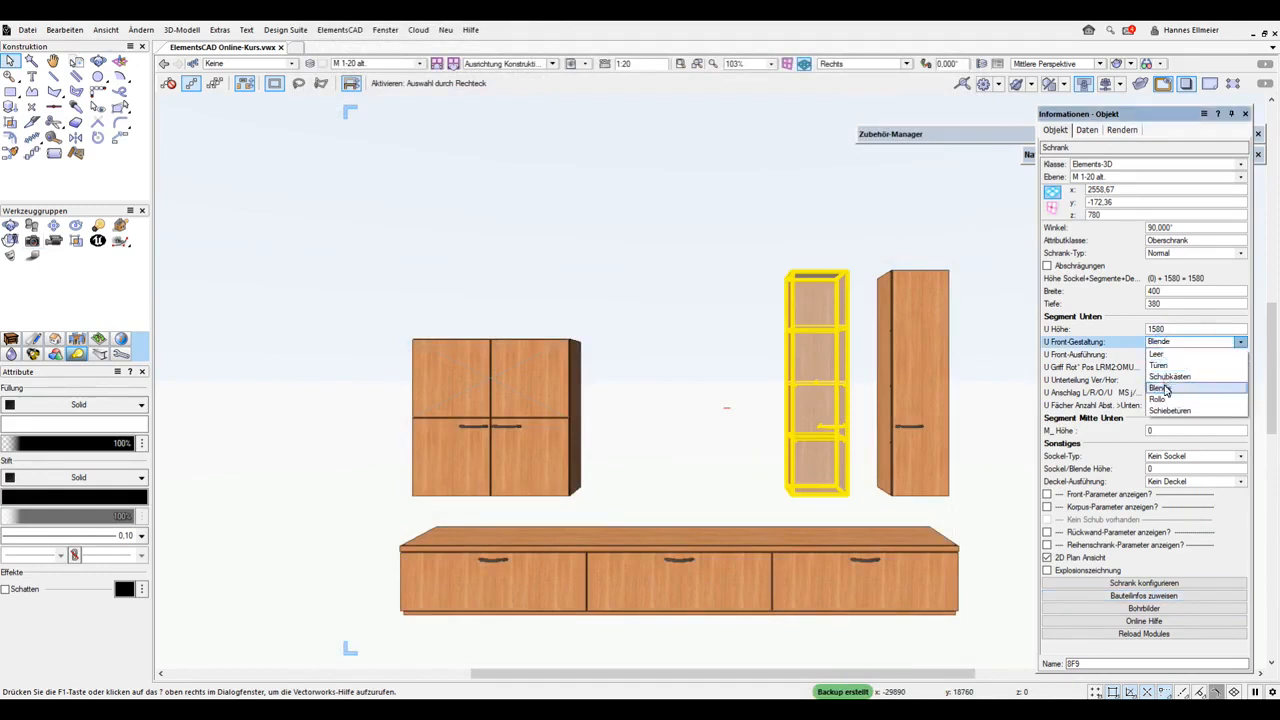
pyautogui.click(1164, 369)
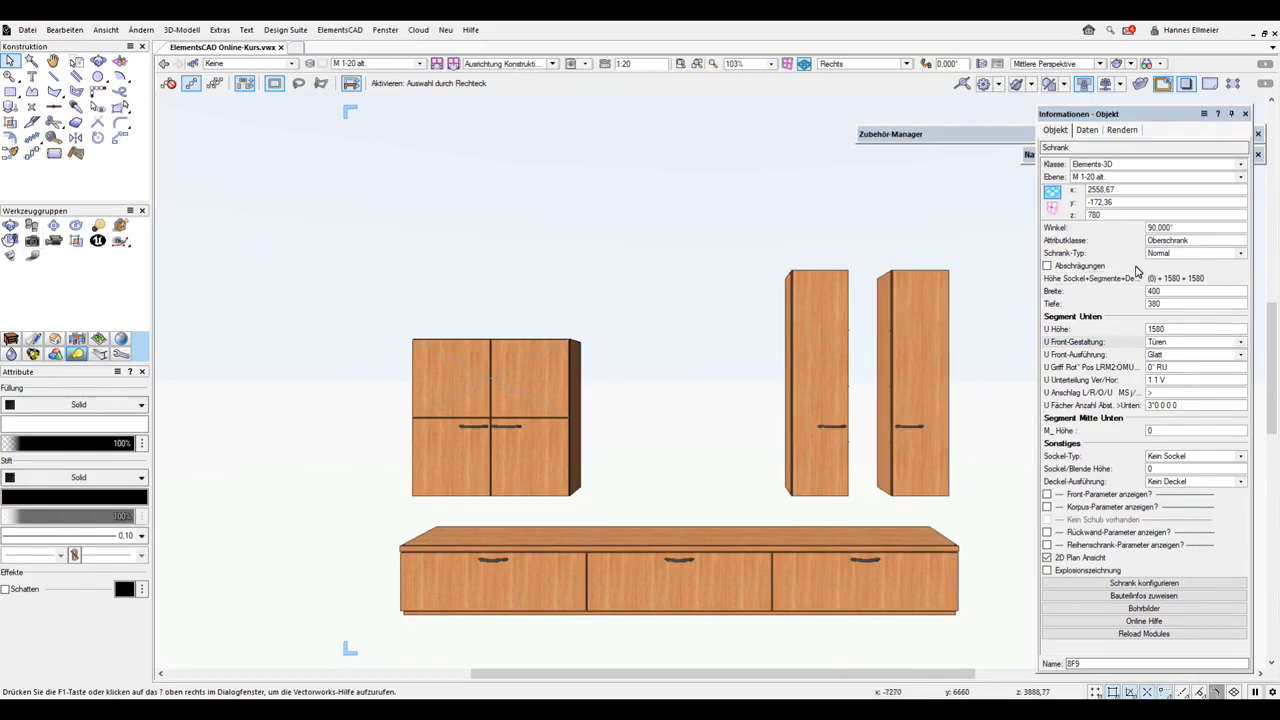
# Step: Set the left tall wall cabinet's Attributklasse to OberschrankGlas and assign texture Wche044 to all its selected parts
pyautogui.click(1194, 244)
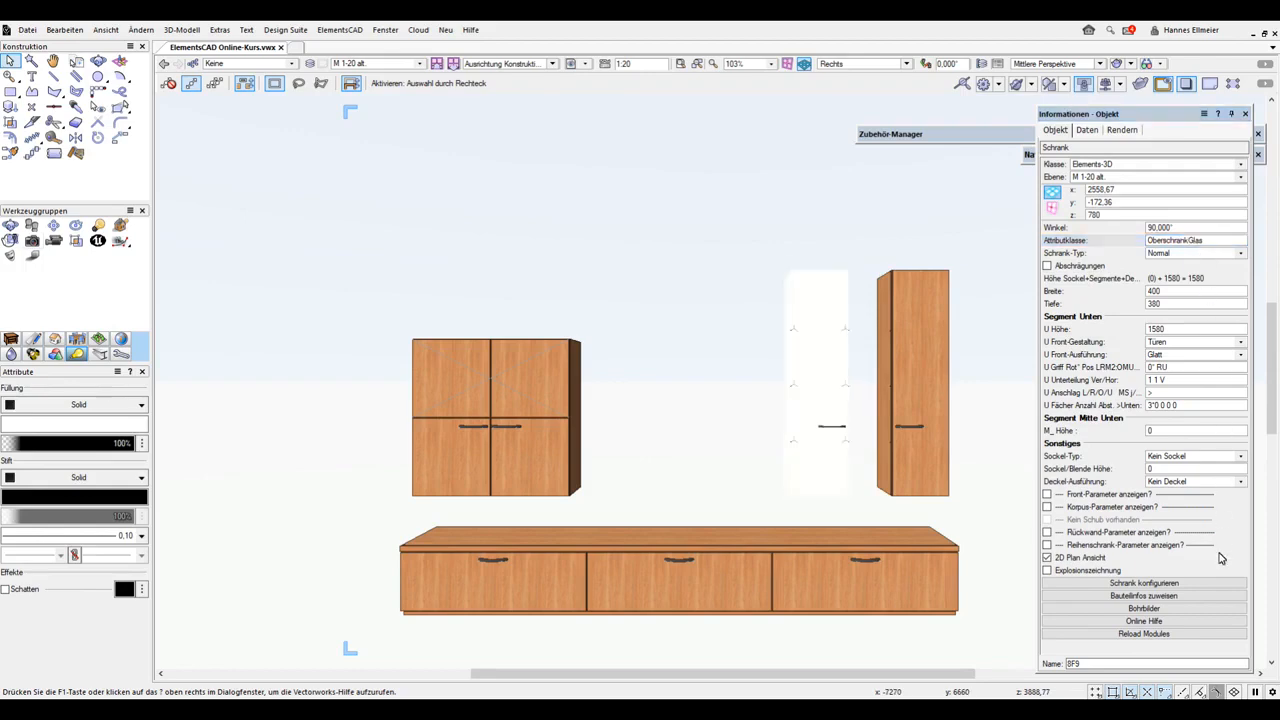
pyautogui.click(1164, 598)
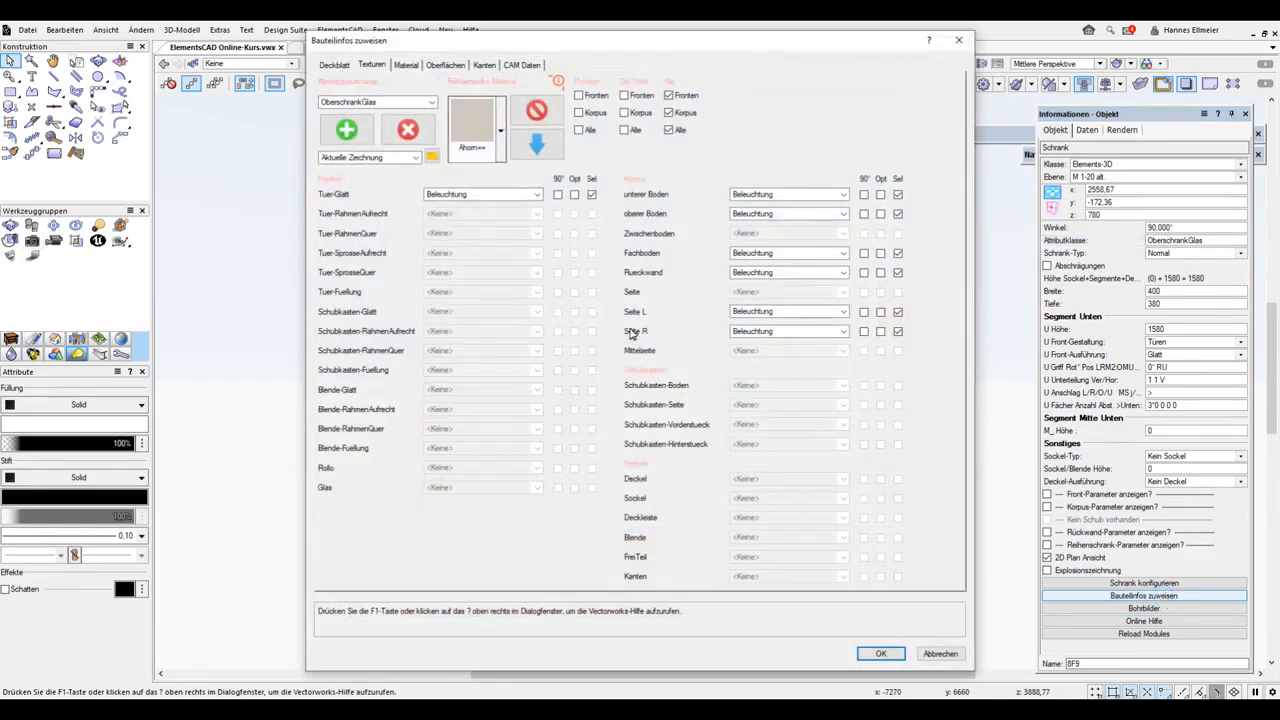
pyautogui.click(489, 145)
pyautogui.click(527, 336)
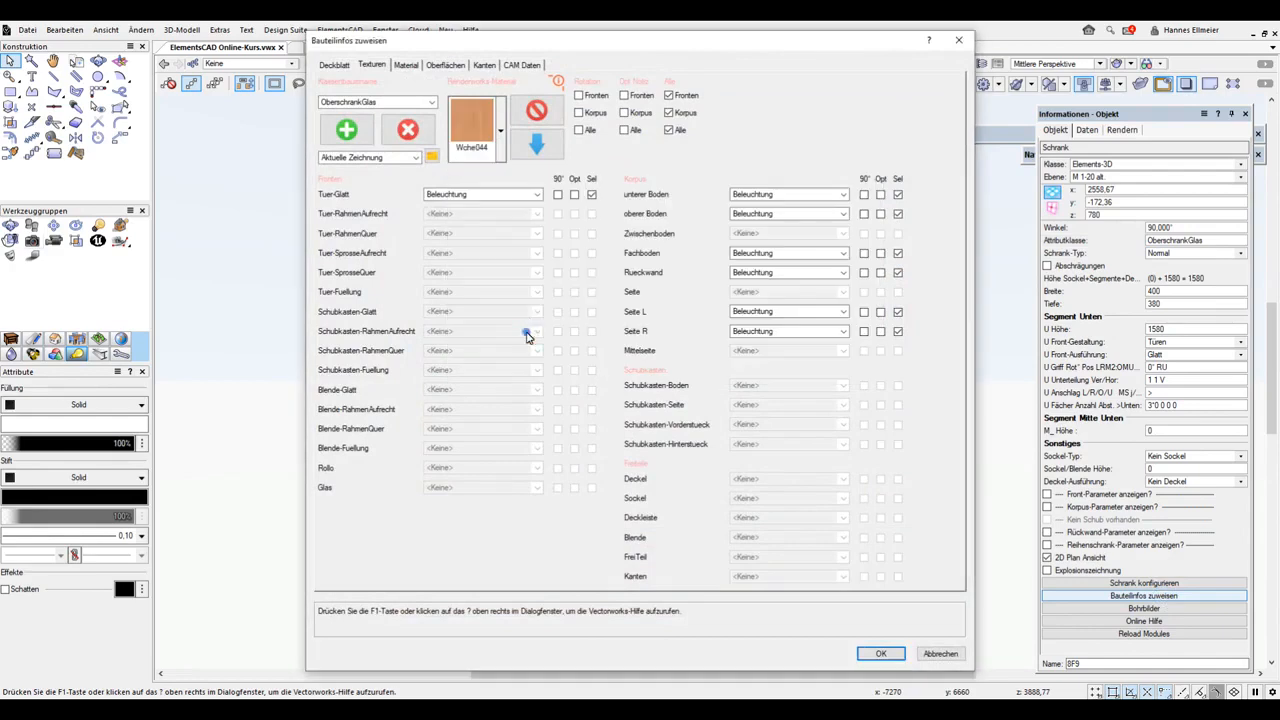
pyautogui.click(536, 145)
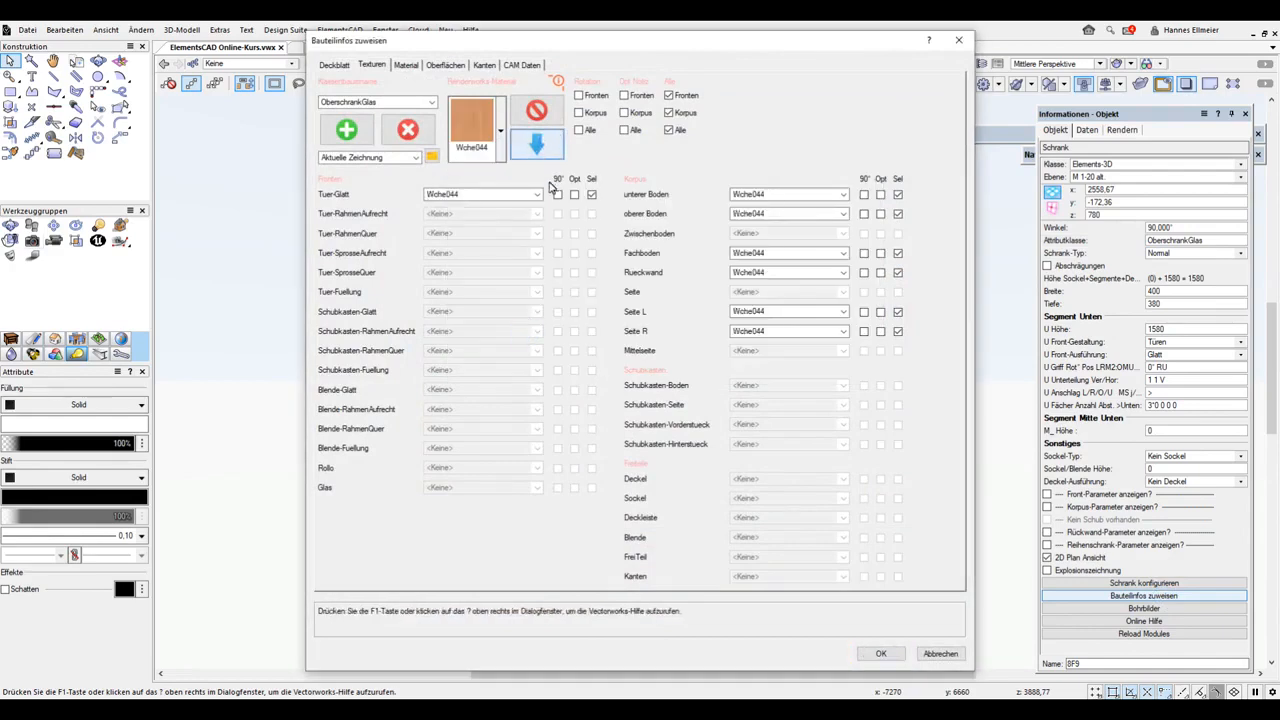
# Step: Try texture Spiegel01 for Tuer-Glatt on the left tall wall cabinet
pyautogui.click(537, 194)
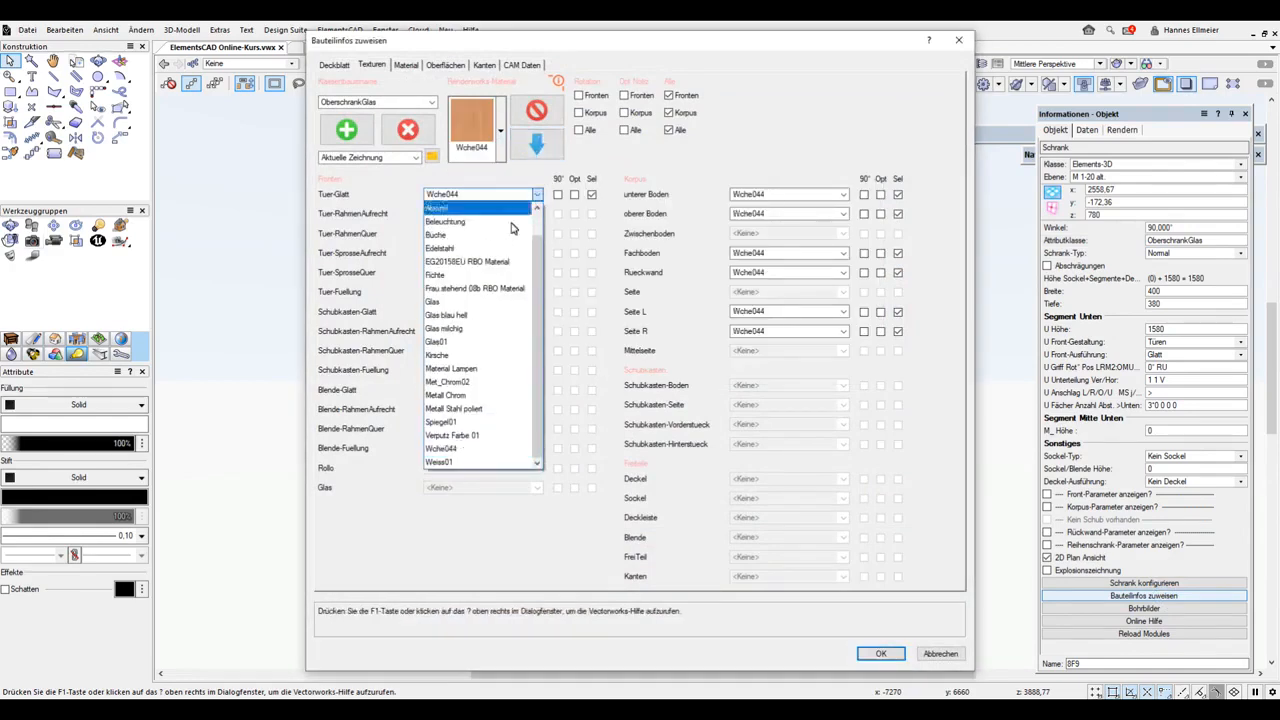
pyautogui.click(452, 421)
pyautogui.click(903, 653)
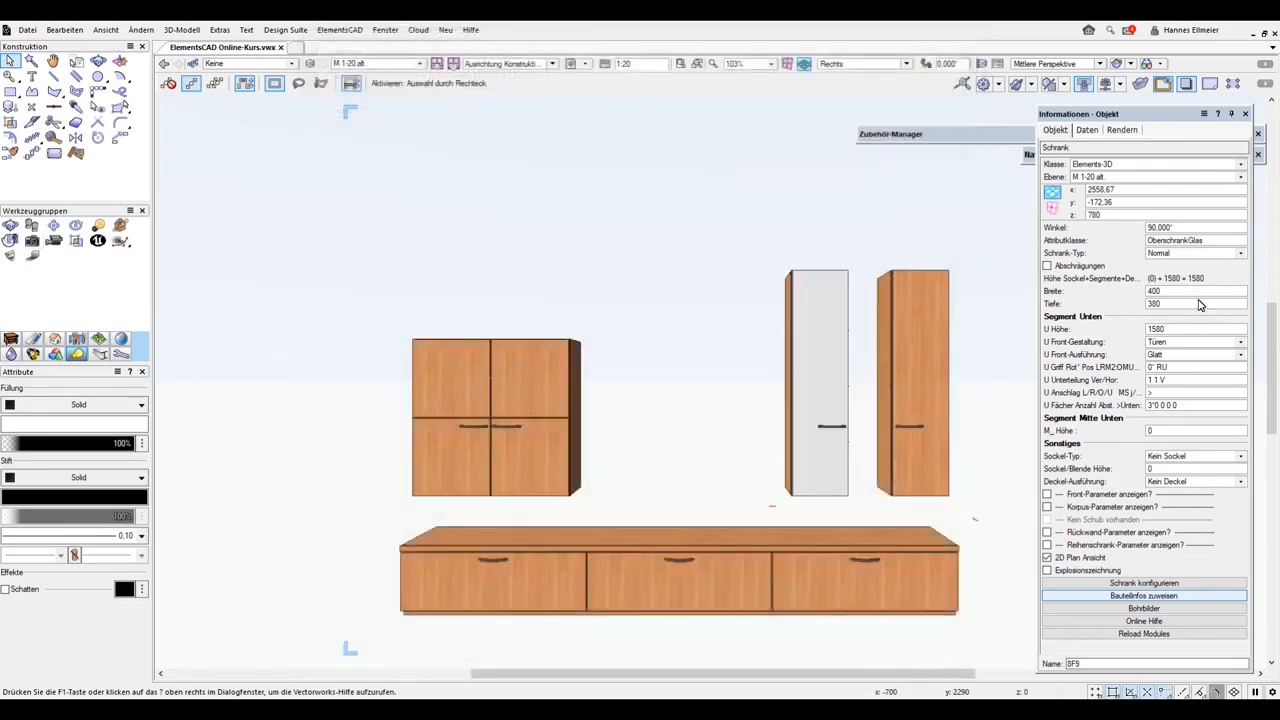
# Step: Assign texture Glas to Tuer-Glatt on the left tall wall cabinet
pyautogui.click(1166, 597)
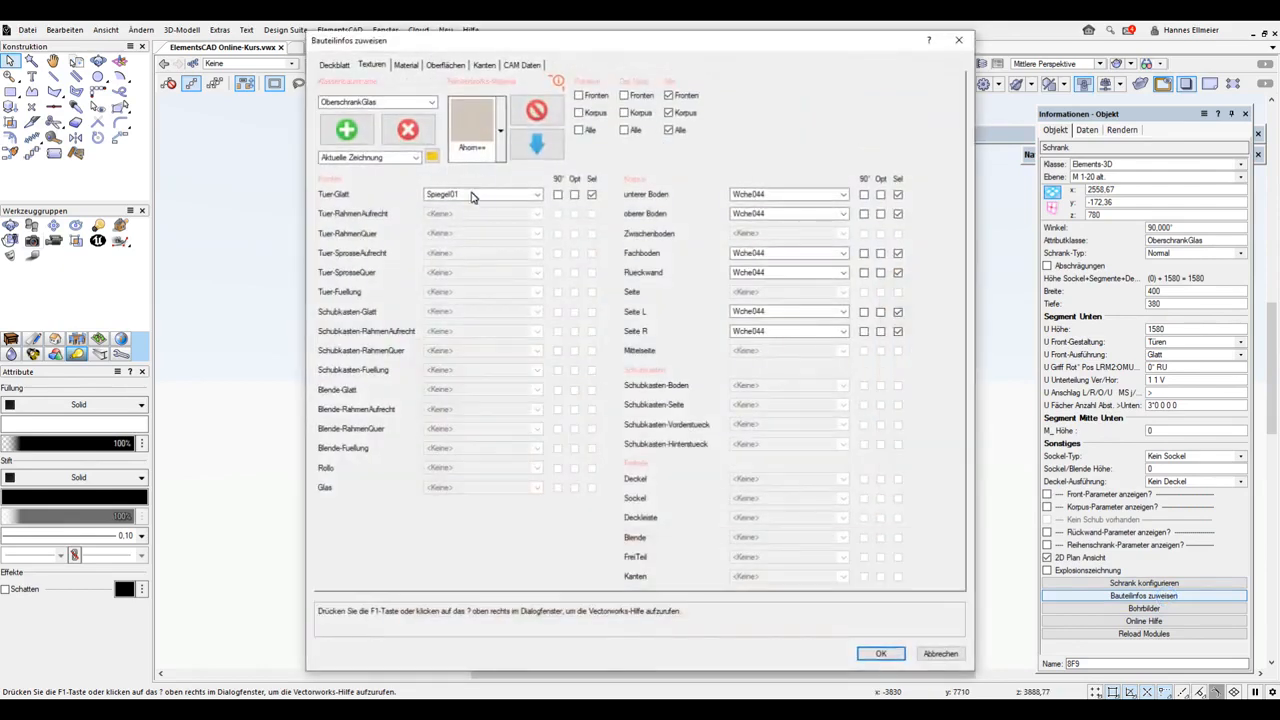
pyautogui.click(474, 197)
pyautogui.click(464, 304)
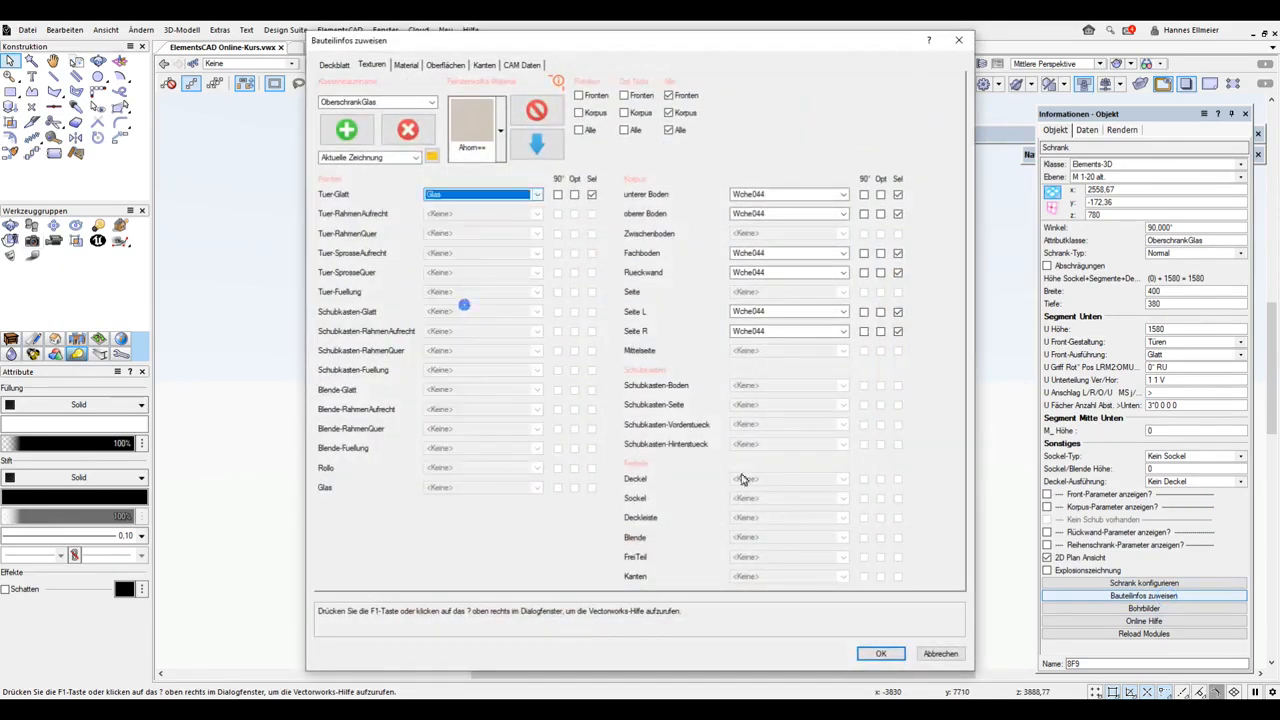
pyautogui.click(880, 653)
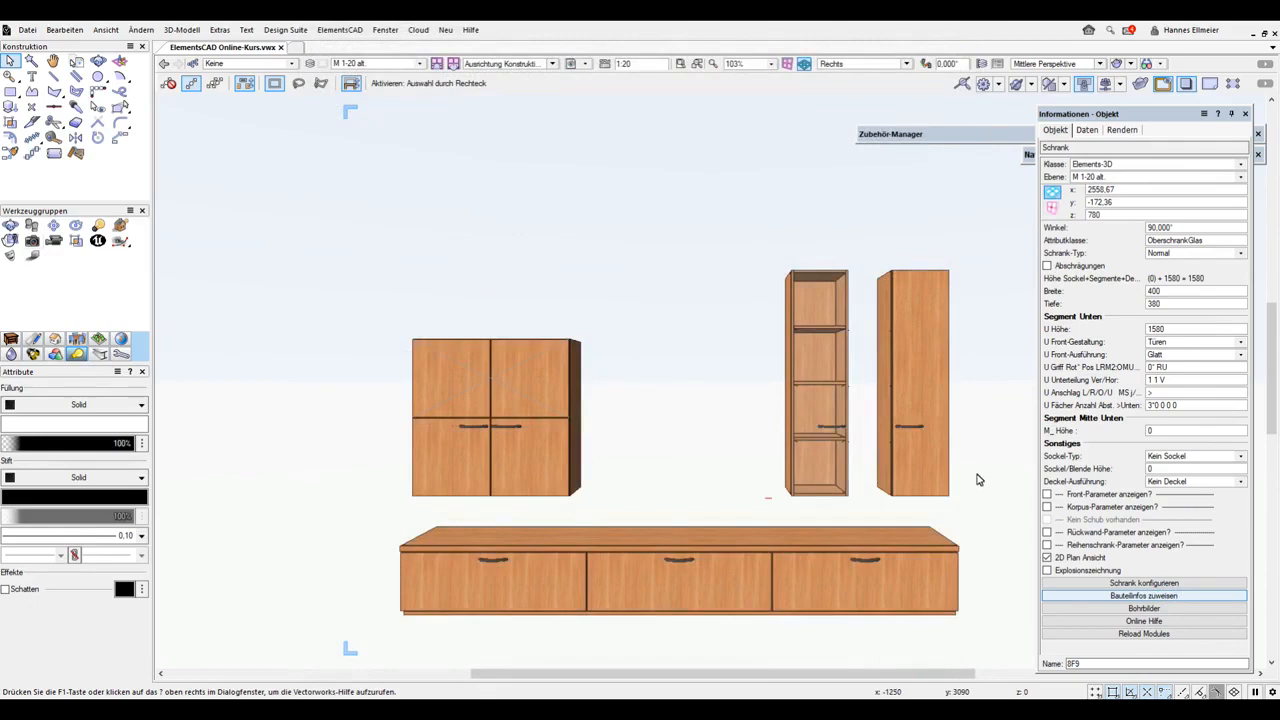
# Step: Rotate the Schubkasten-Glatt texture direction by 90° on the long drawer cabinet
pyautogui.click(812, 549)
pyautogui.scroll(-3, 1247, 590)
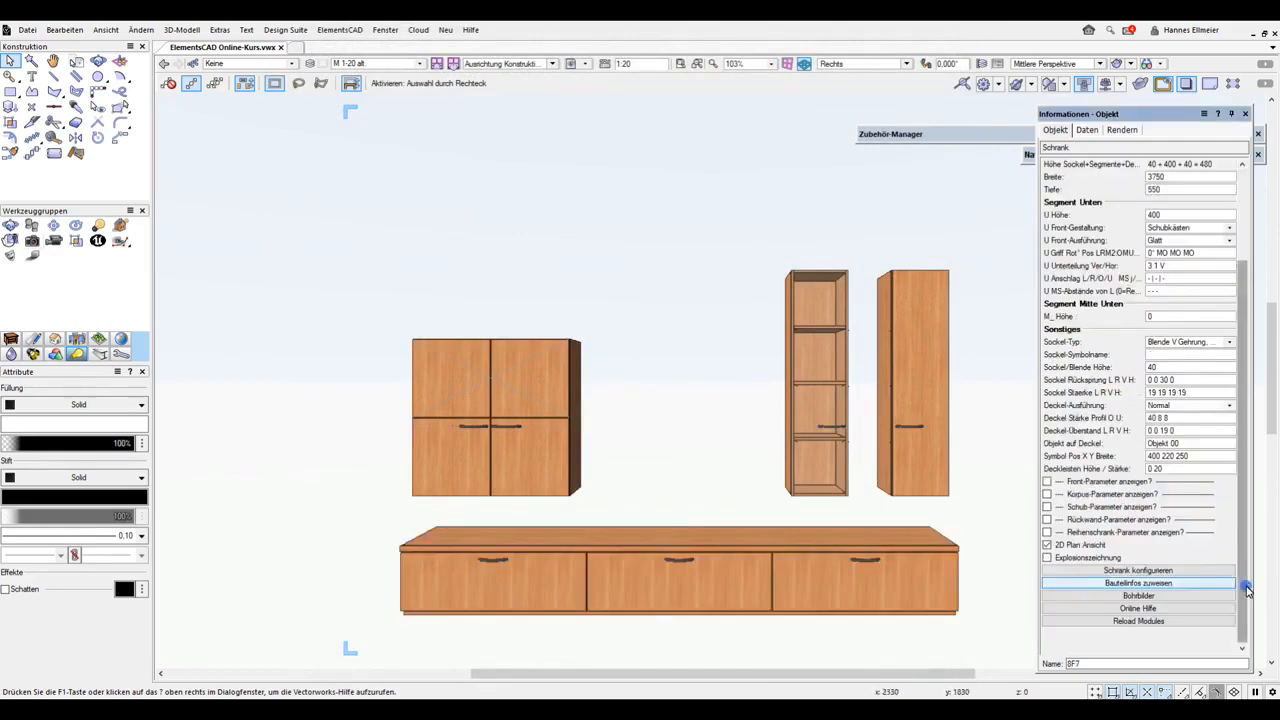
pyautogui.click(1158, 584)
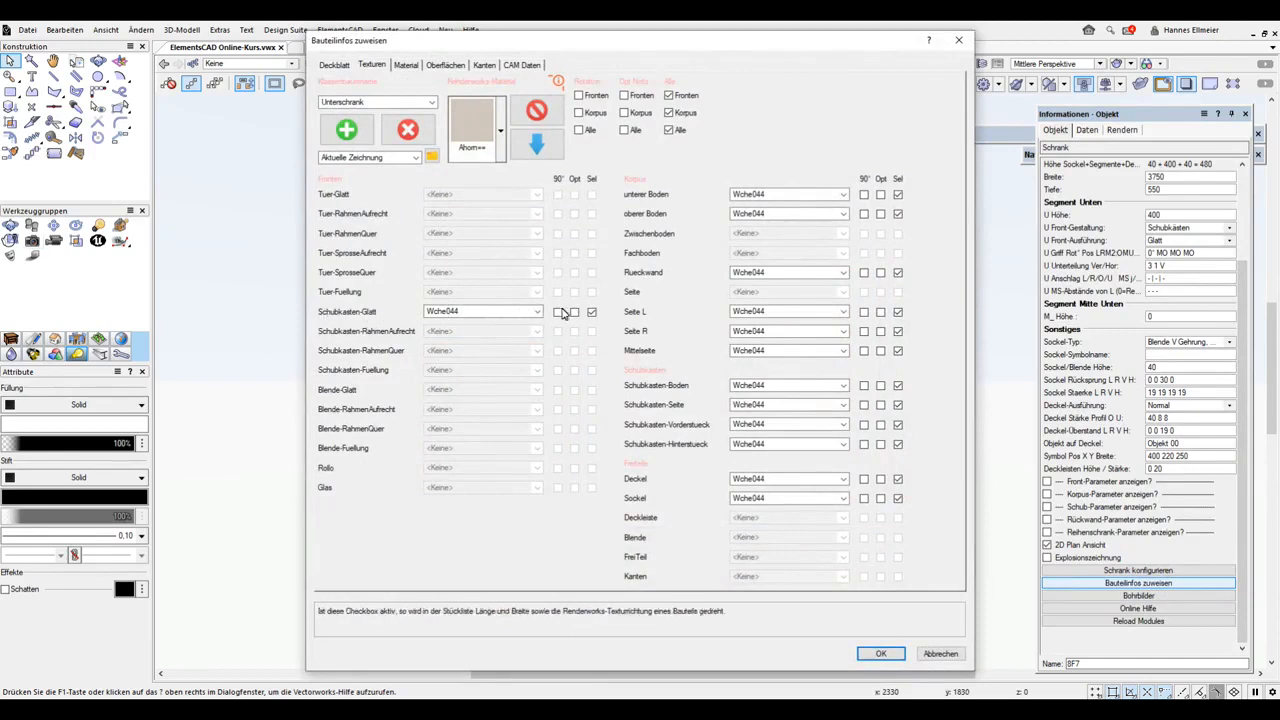
pyautogui.click(881, 653)
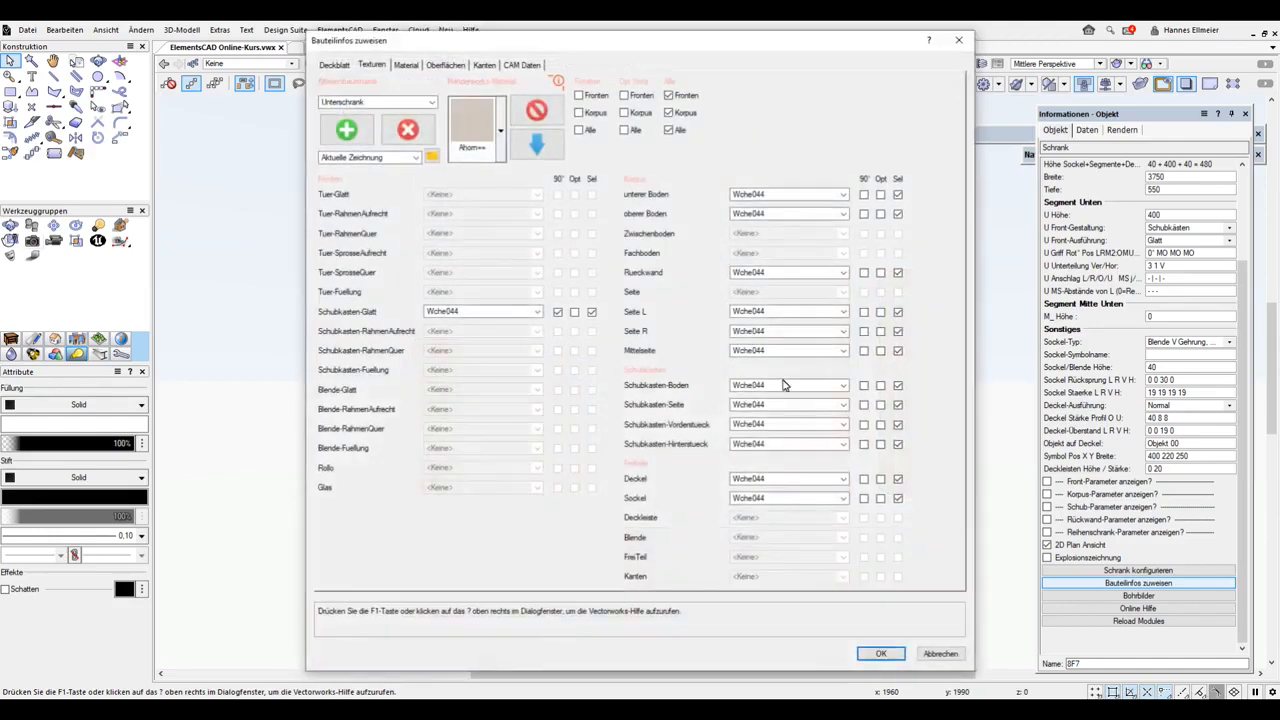
# Step: Assign texture Weiss01 to the Deckel of the long drawer cabinet
pyautogui.click(757, 480)
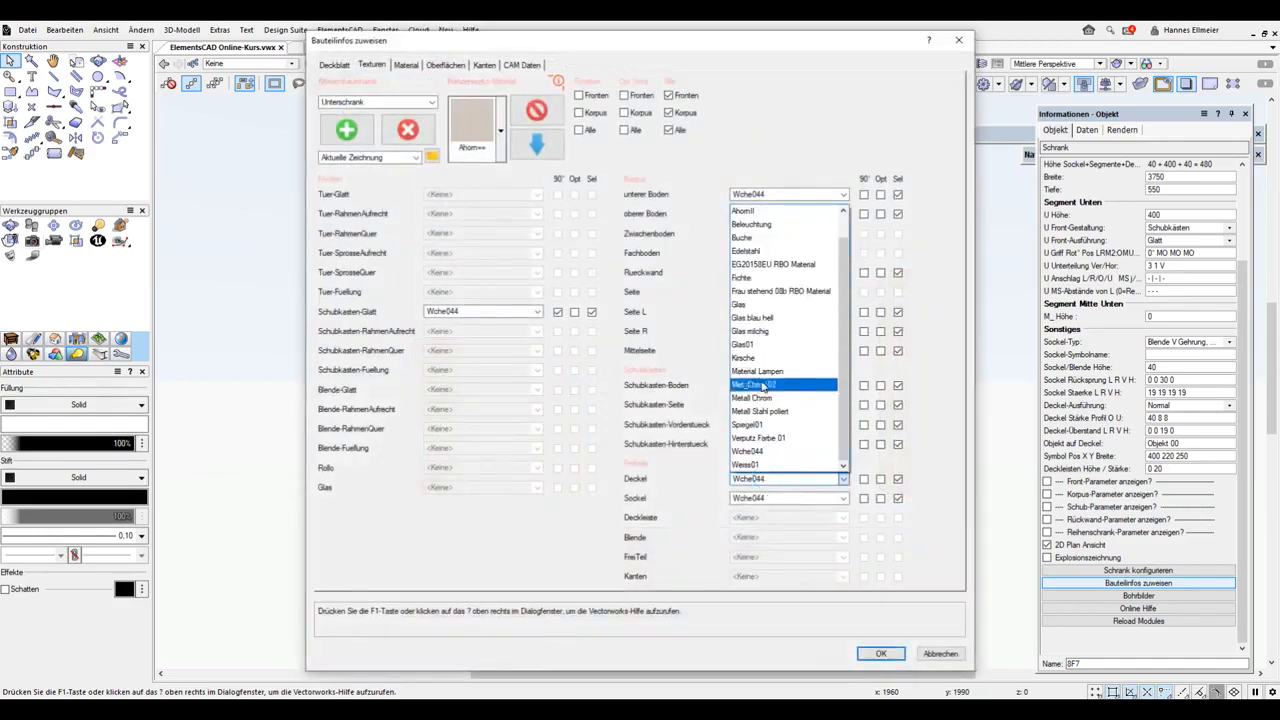
pyautogui.click(748, 464)
pyautogui.click(881, 654)
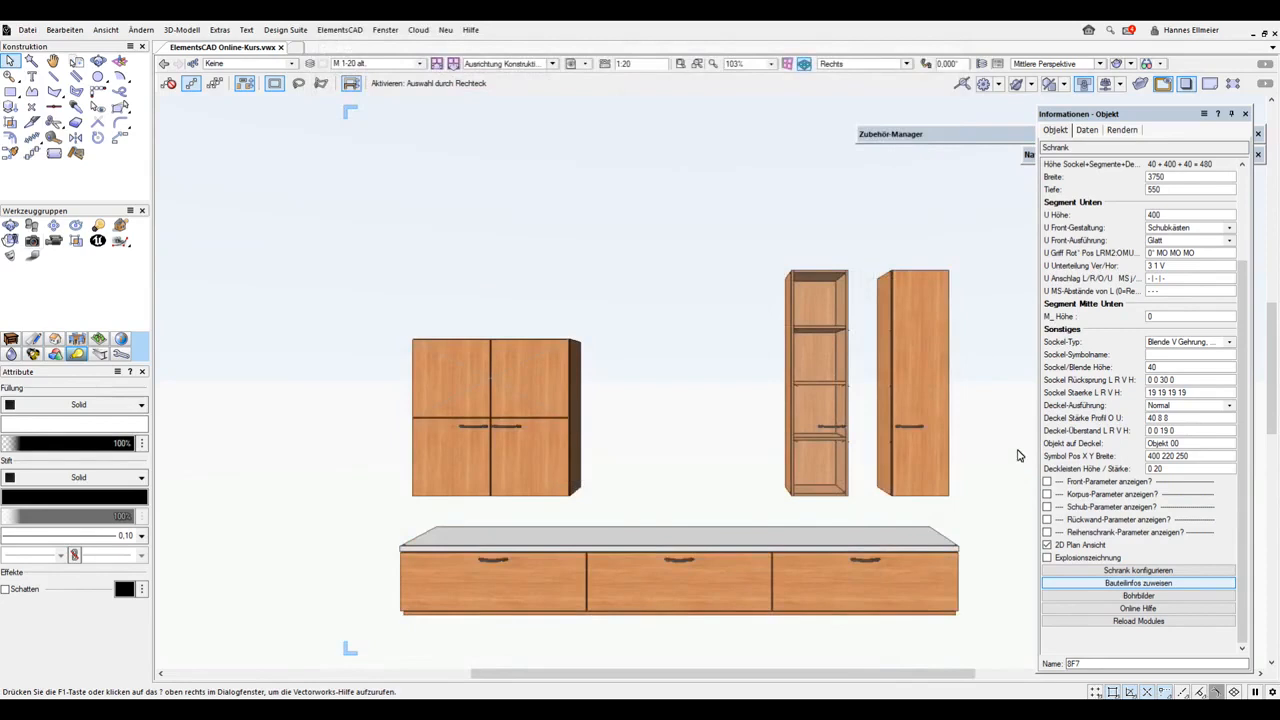
# Step: Show only Texturen in the Zubehör-Manager and open the current drawing's Wche044 texture for editing
pyautogui.click(960, 135)
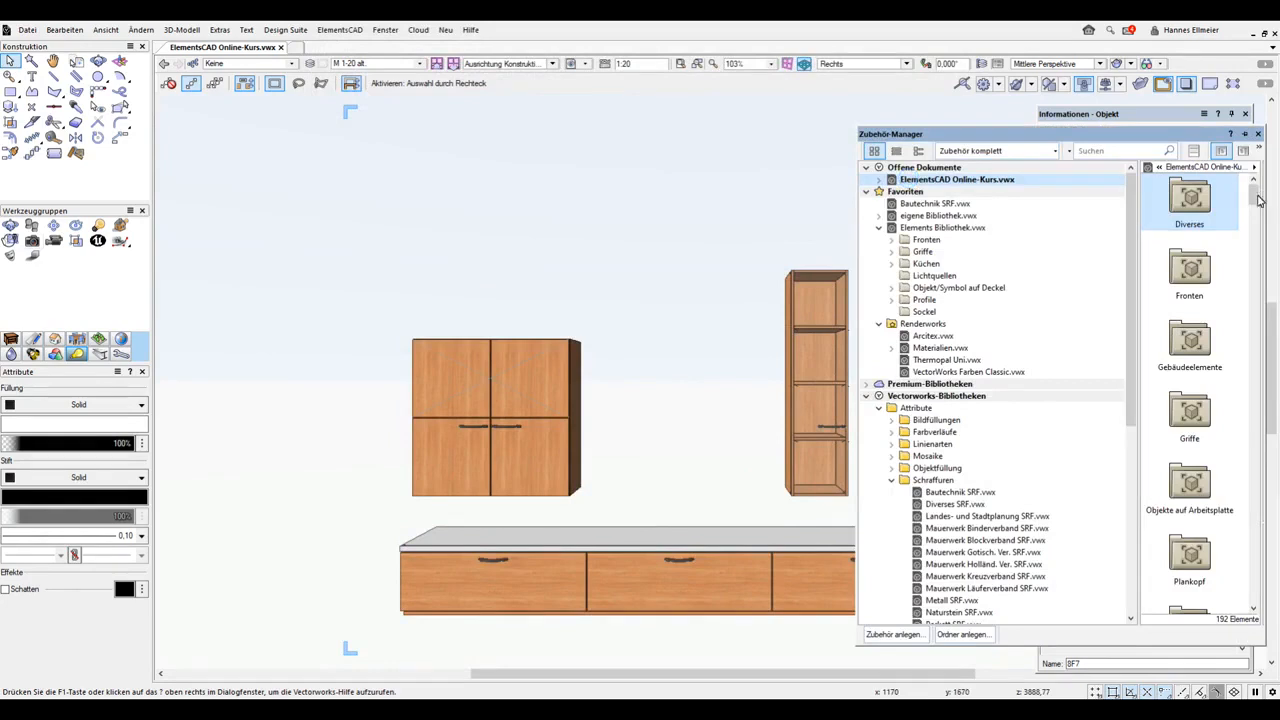
pyautogui.moveTo(1254, 198); pyautogui.dragTo(1254, 244)
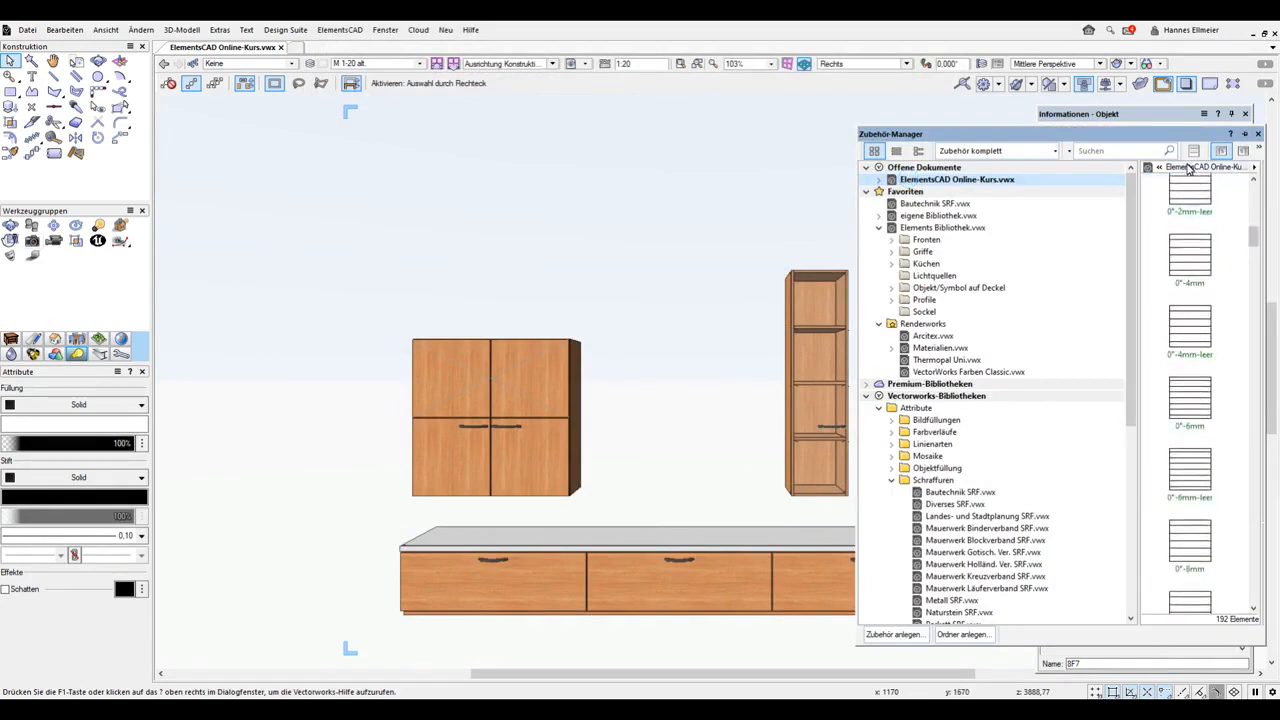
pyautogui.click(1052, 151)
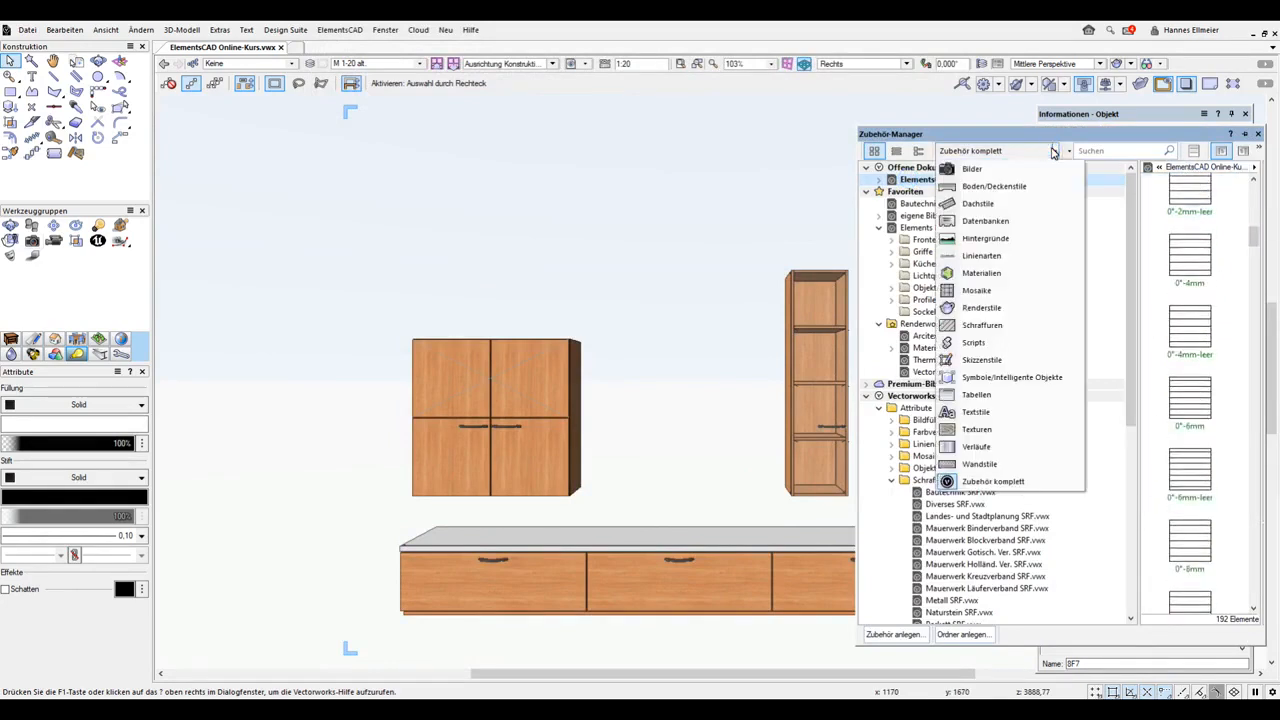
pyautogui.click(979, 428)
pyautogui.moveTo(1258, 292); pyautogui.dragTo(1258, 540)
pyautogui.click(1190, 514)
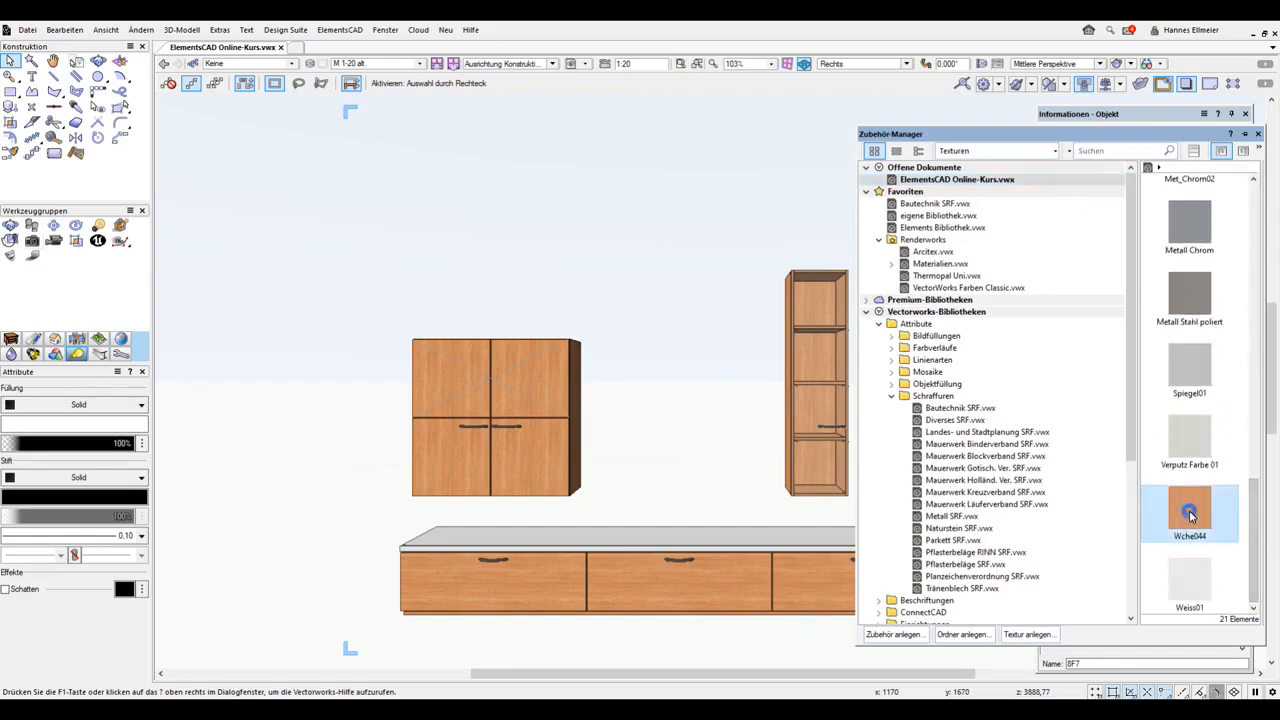
pyautogui.rightClick(1190, 514)
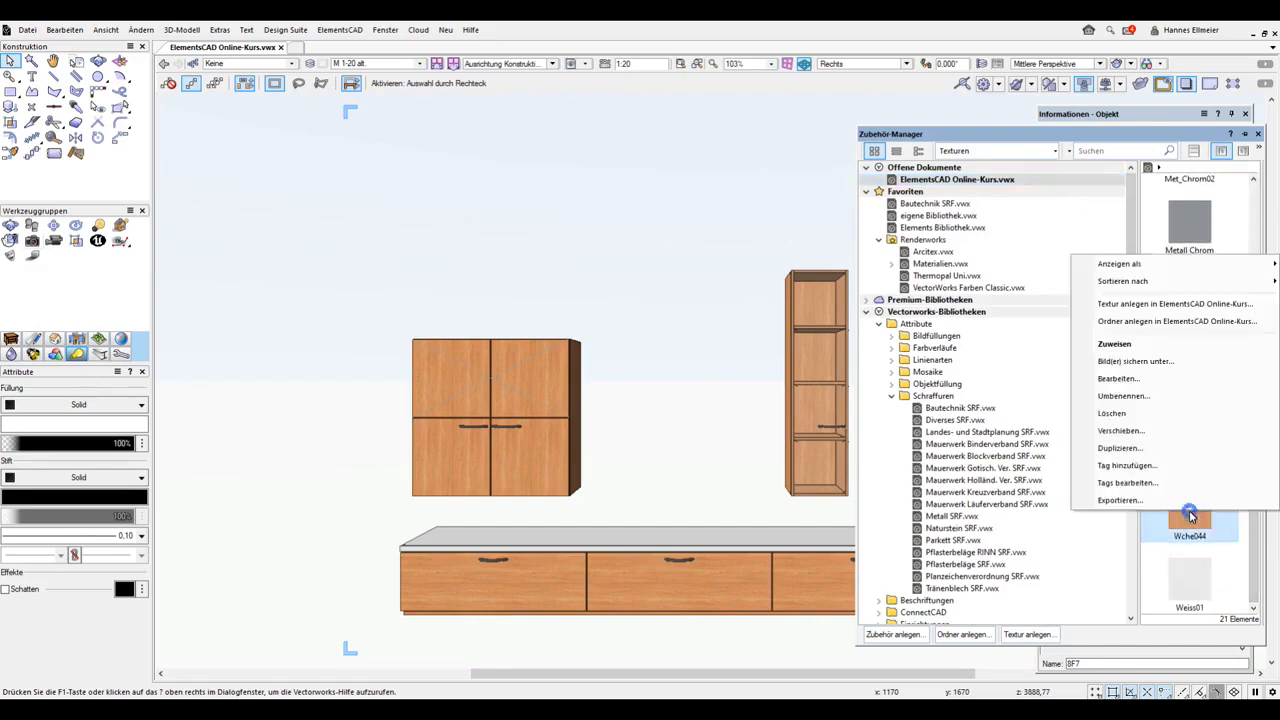
pyautogui.click(1118, 379)
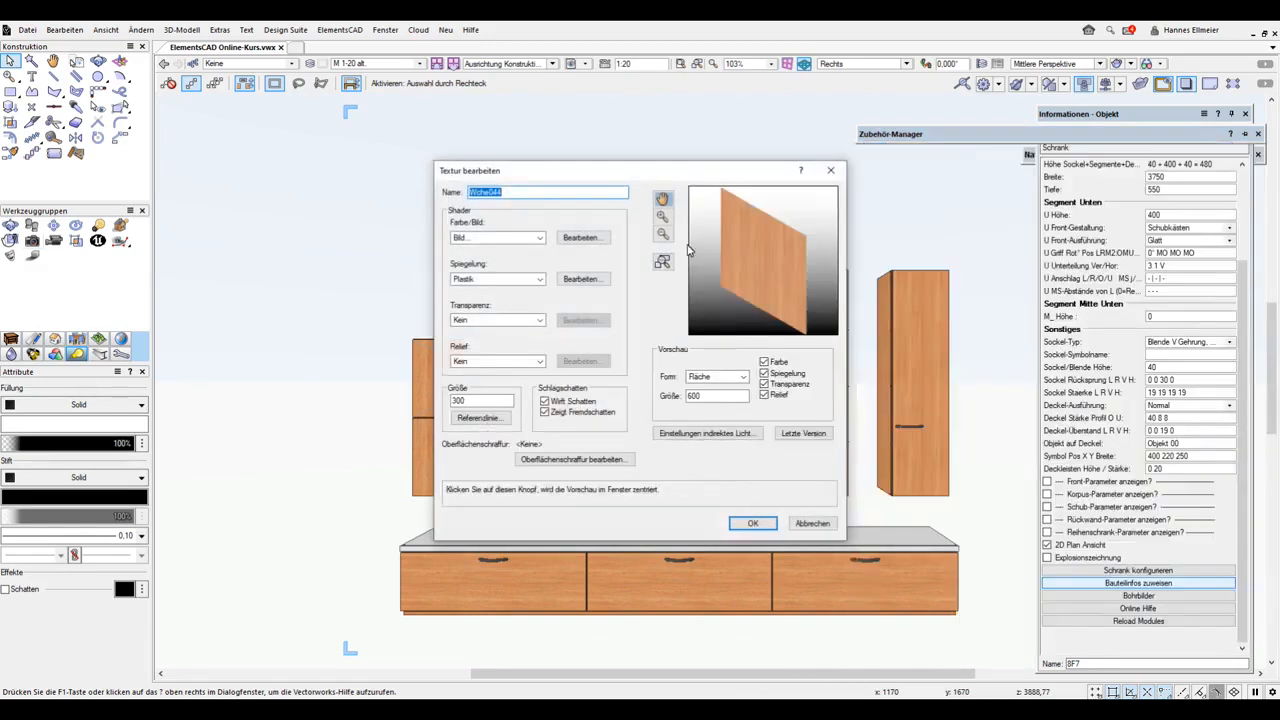
# Step: Try tinting the Wche044 image with a Farbe colour filter in yellow-green Classic 086, and undo the texture change
pyautogui.click(575, 240)
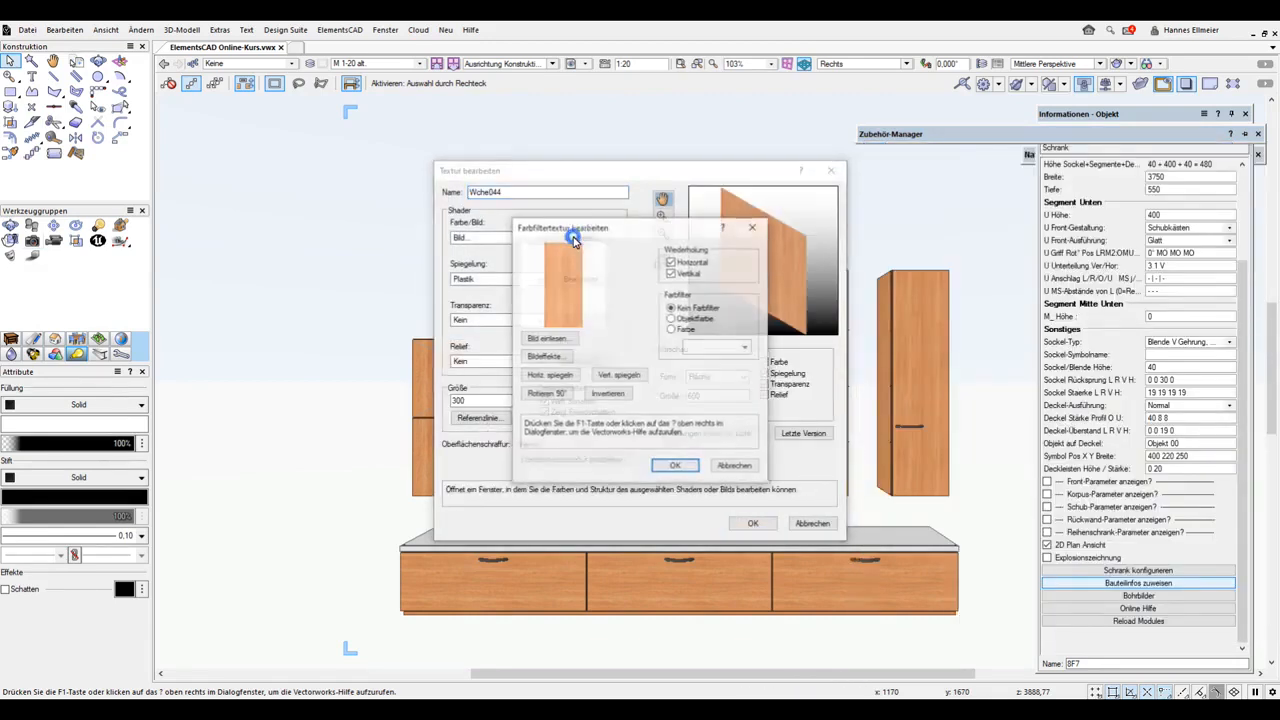
pyautogui.click(672, 318)
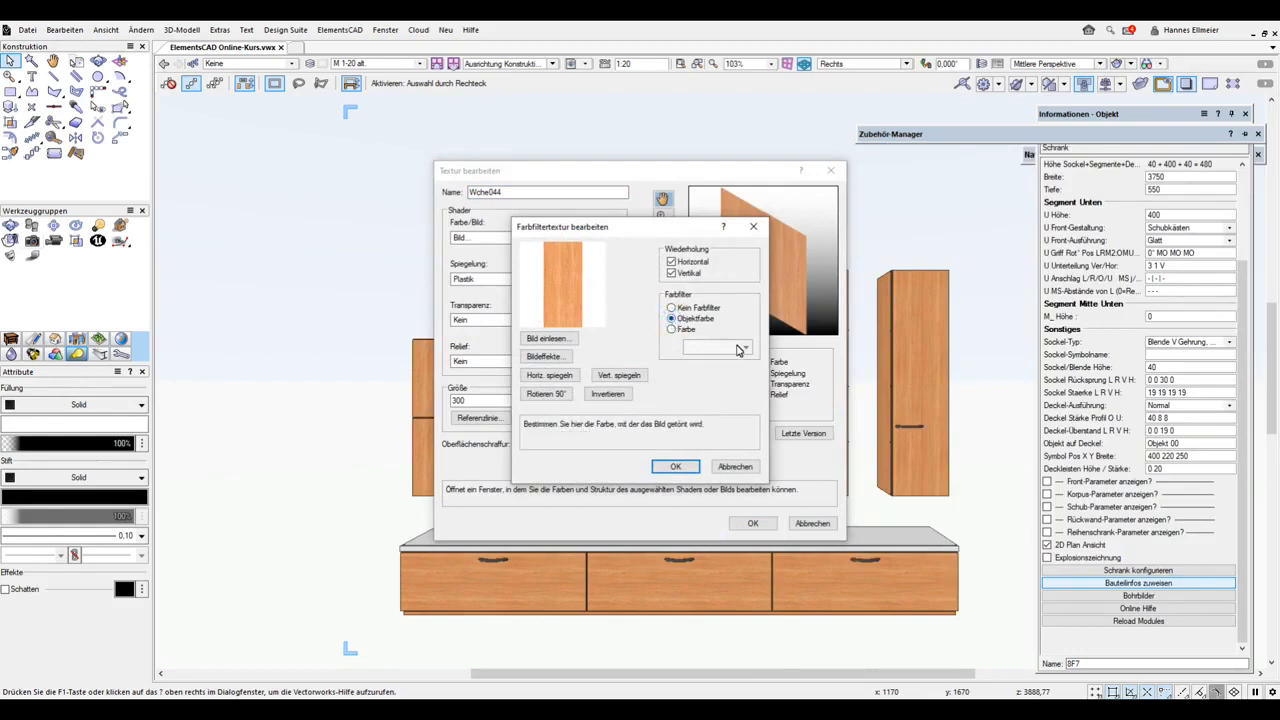
pyautogui.click(671, 329)
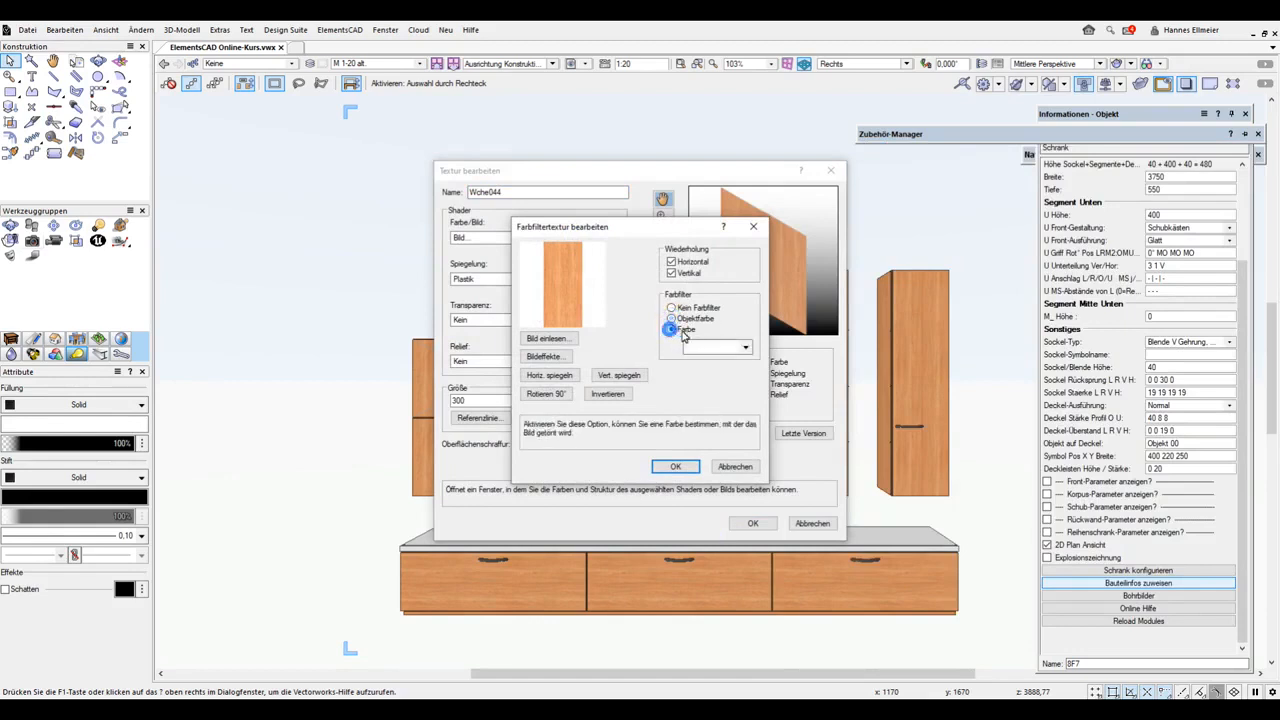
pyautogui.click(744, 348)
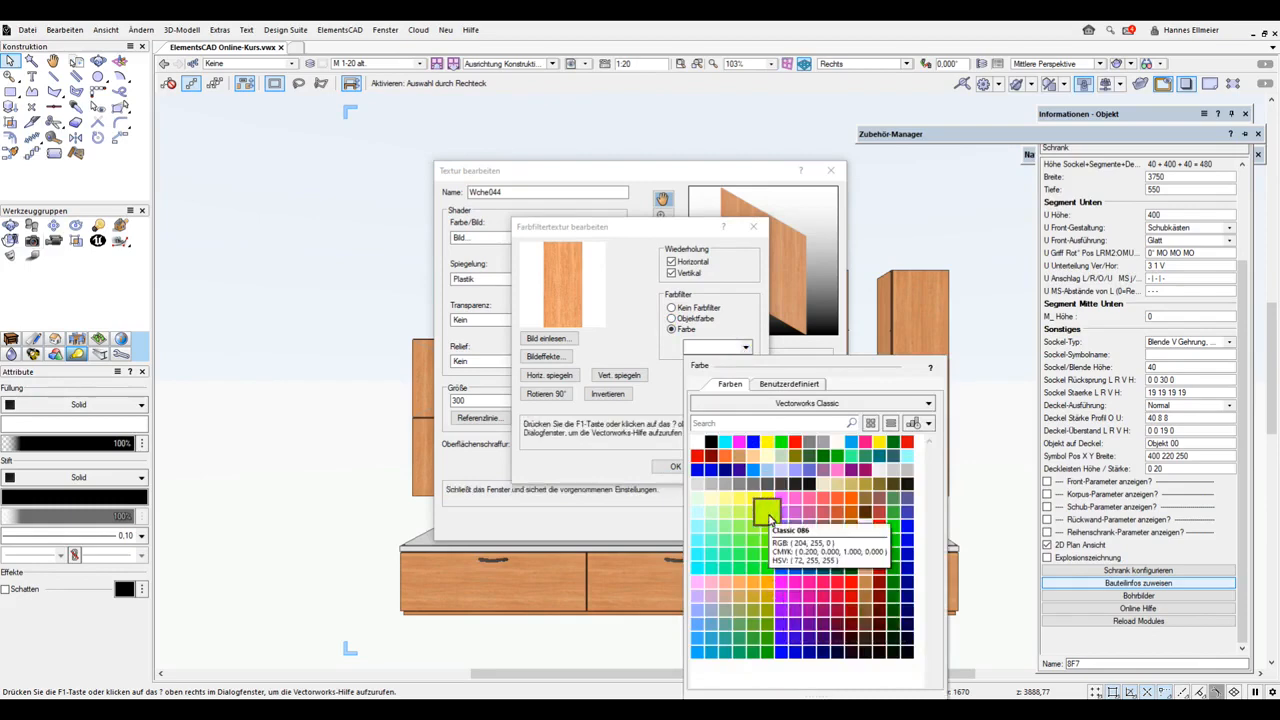
pyautogui.click(767, 515)
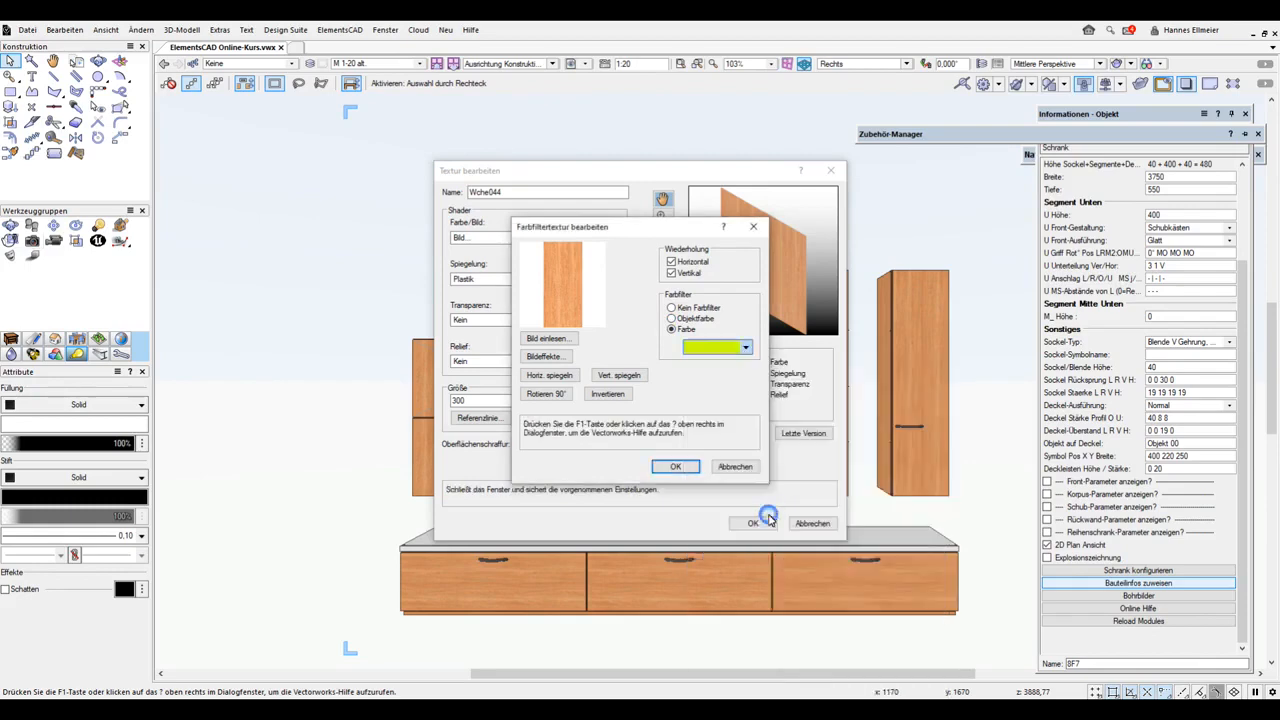
pyautogui.click(679, 467)
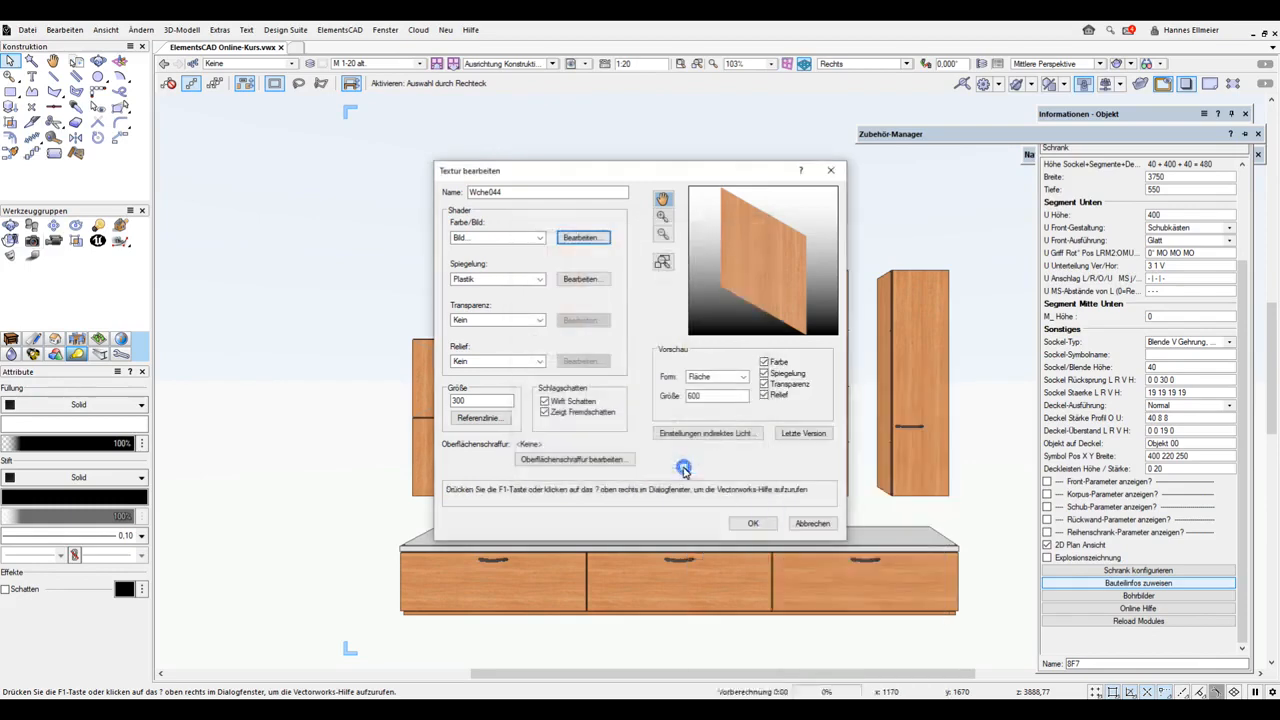
pyautogui.click(755, 524)
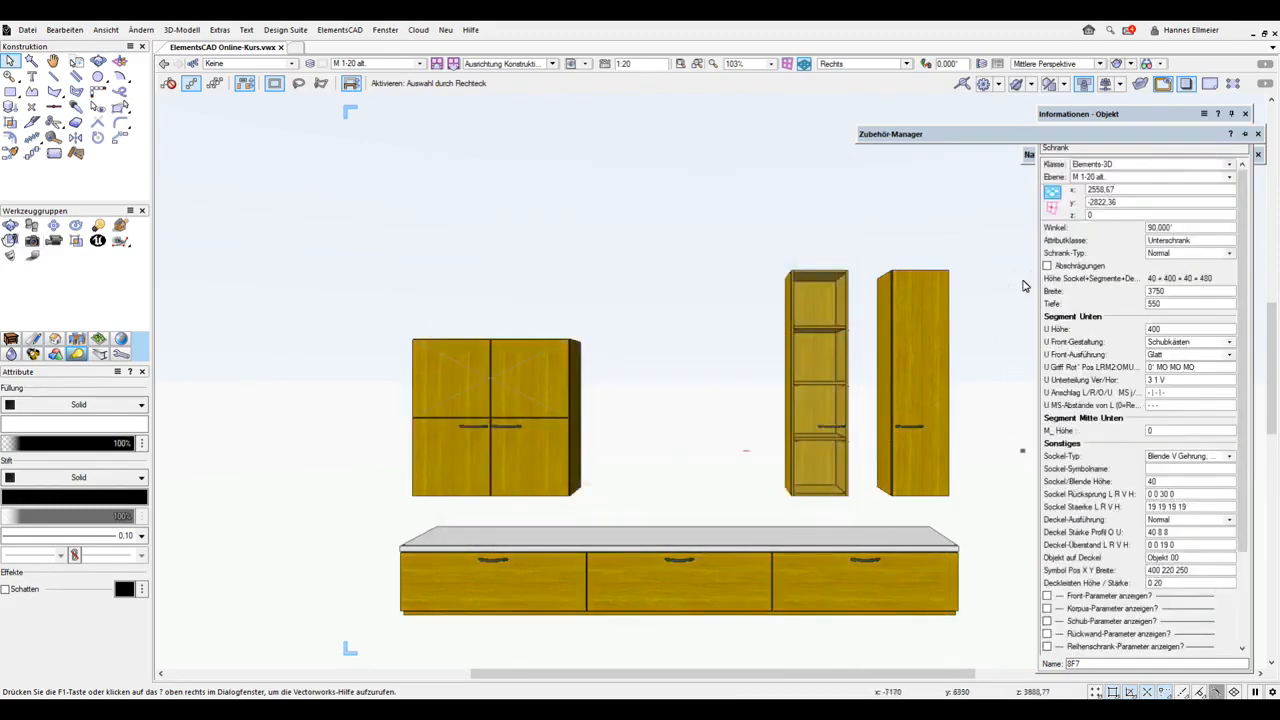
pyautogui.click(64, 30)
pyautogui.click(78, 49)
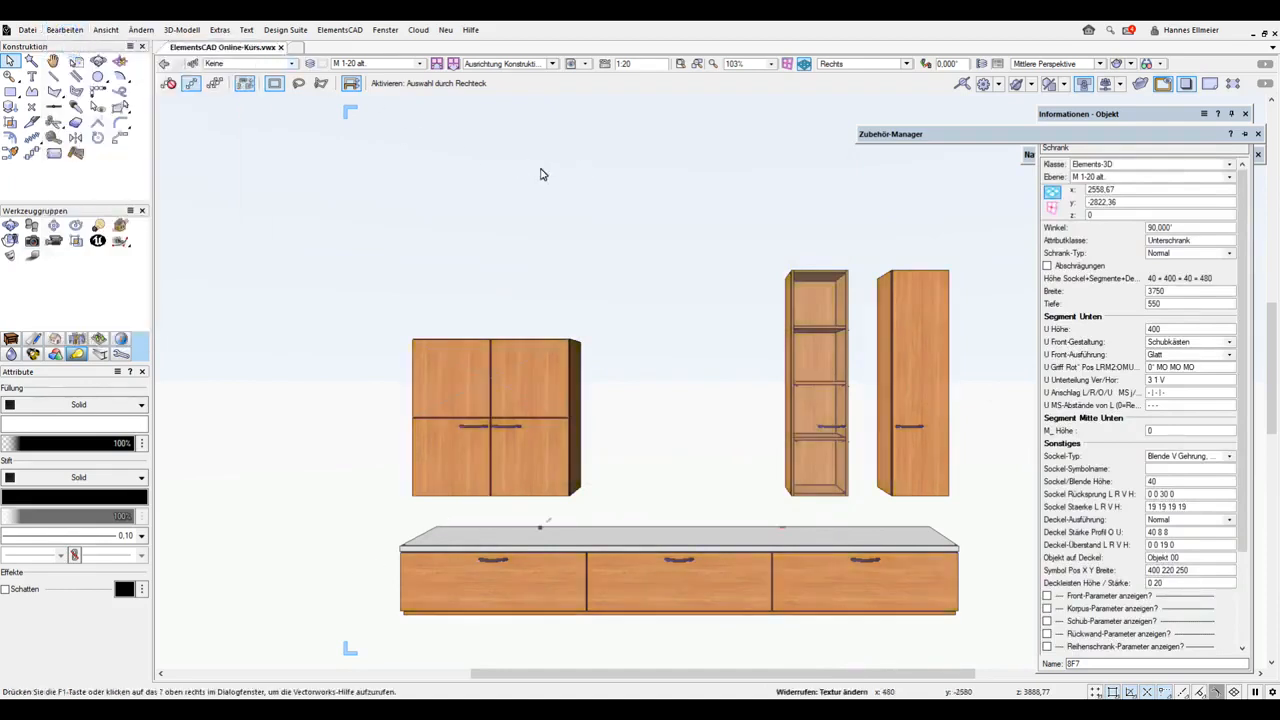